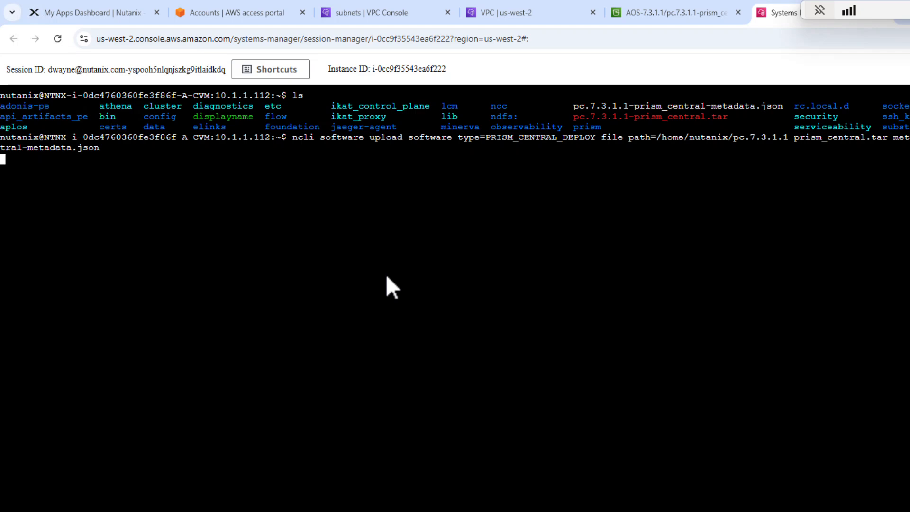
Upload pc.7.3.1.1-prism_central.tar with its metadata JSON to the cluster via ncli as PRISM_CENTRAL_DEPLOY software.
key("Return")
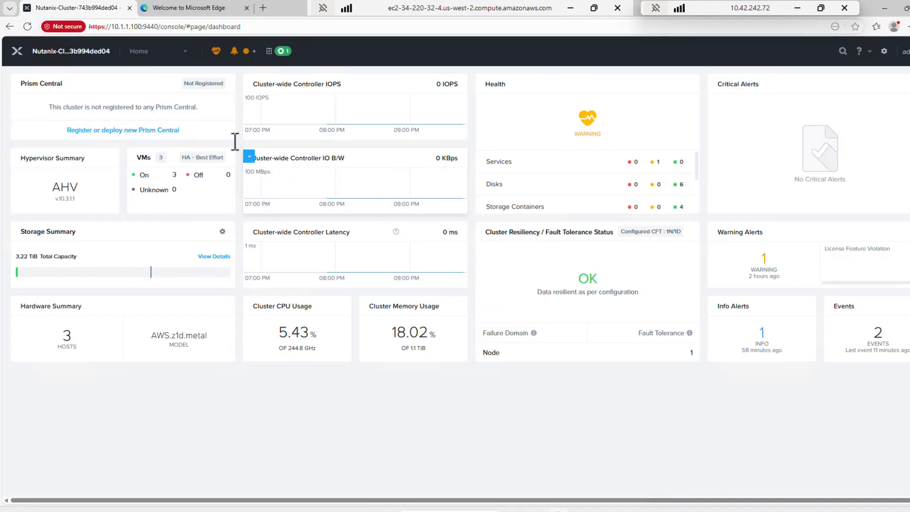
Create a subnet named pcgc2 mapped to cloud subnet subnet-09e6fb8f166d8166a in the cluster's network configuration, and open it for editing.
left_click(139, 50)
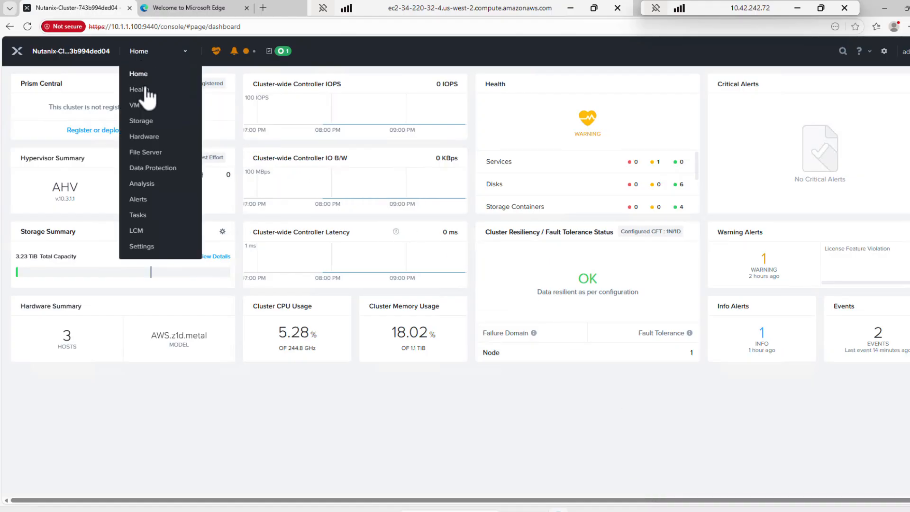
left_click(150, 249)
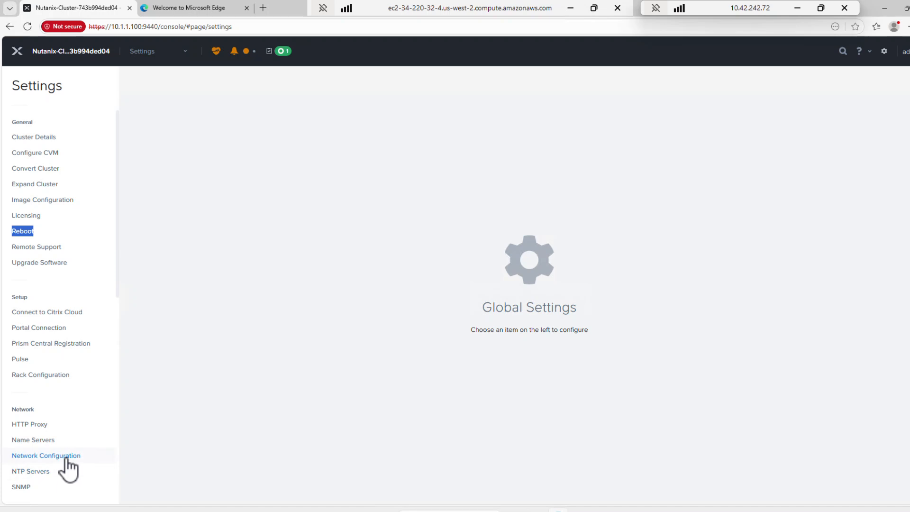
left_click(67, 458)
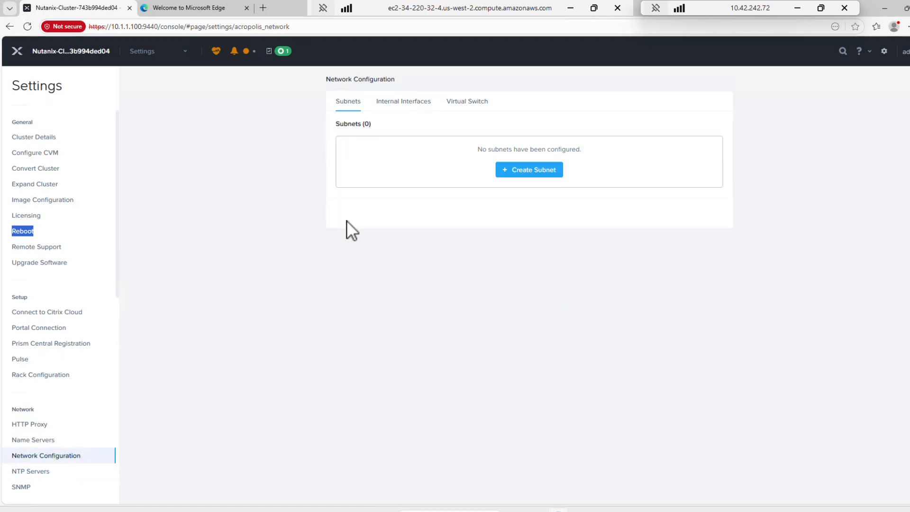
left_click(545, 171)
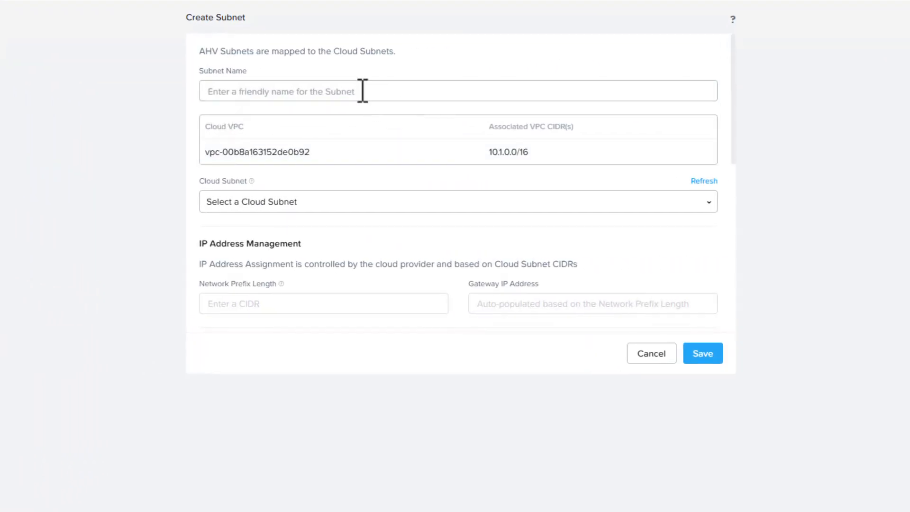
left_click(454, 131)
type("pcgc2")
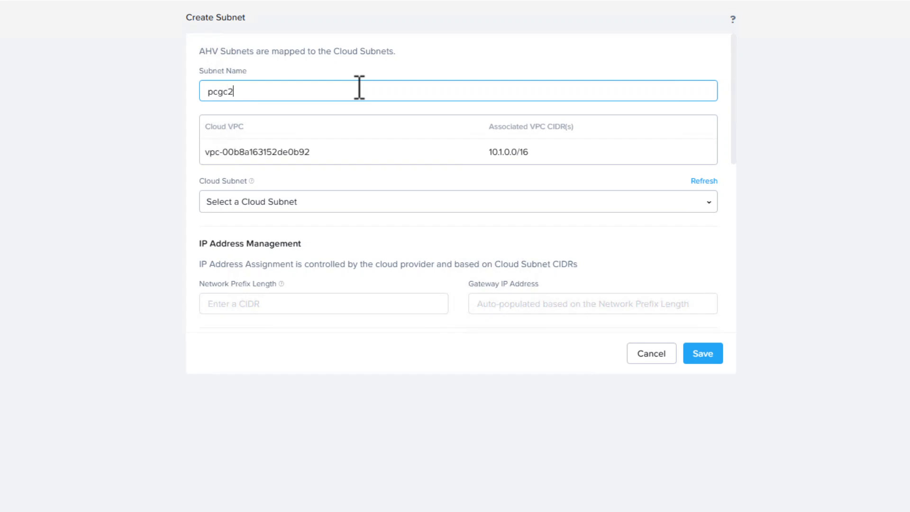
left_click(569, 203)
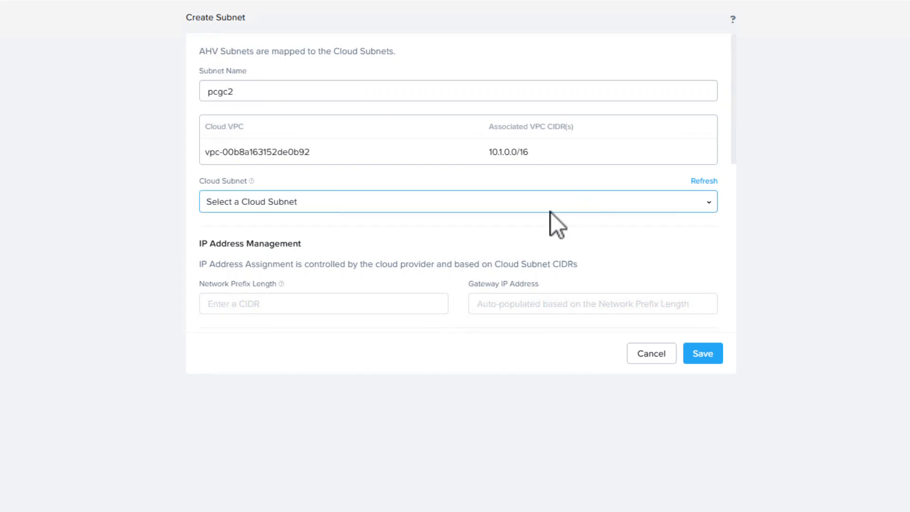
left_click(259, 305)
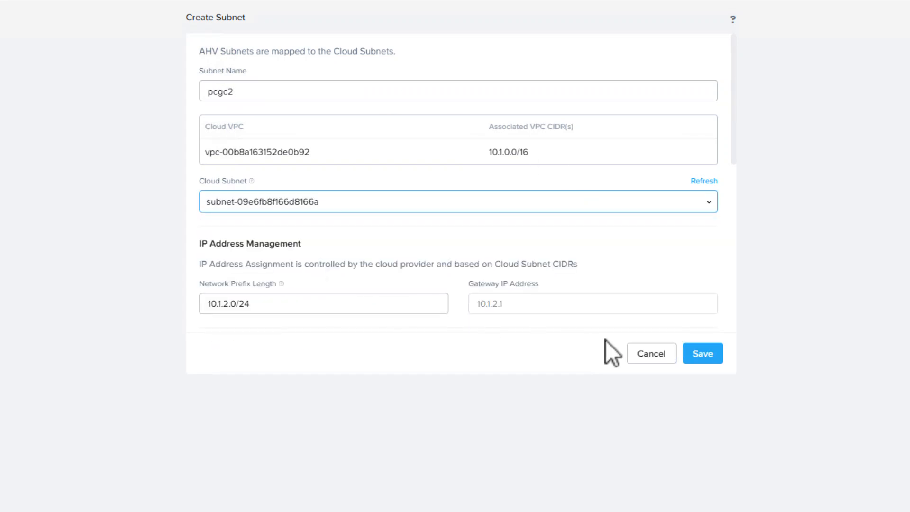
left_click(711, 356)
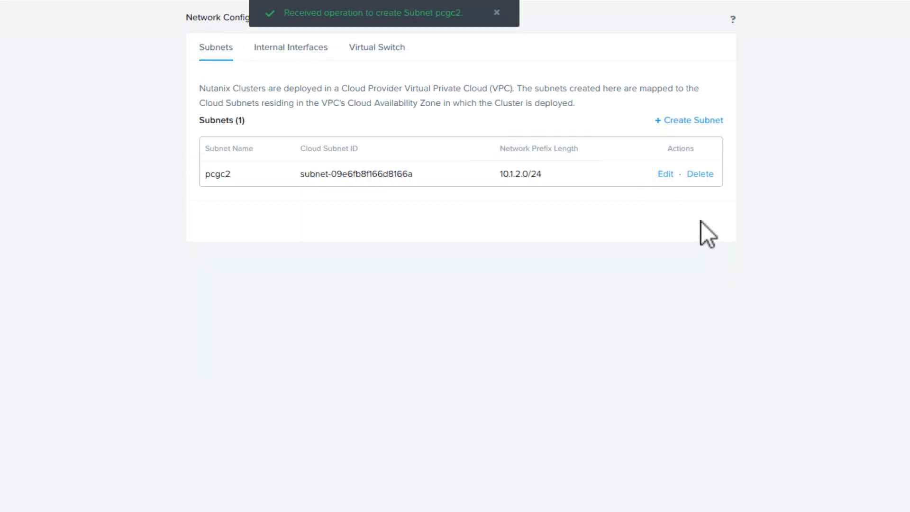
left_click(666, 175)
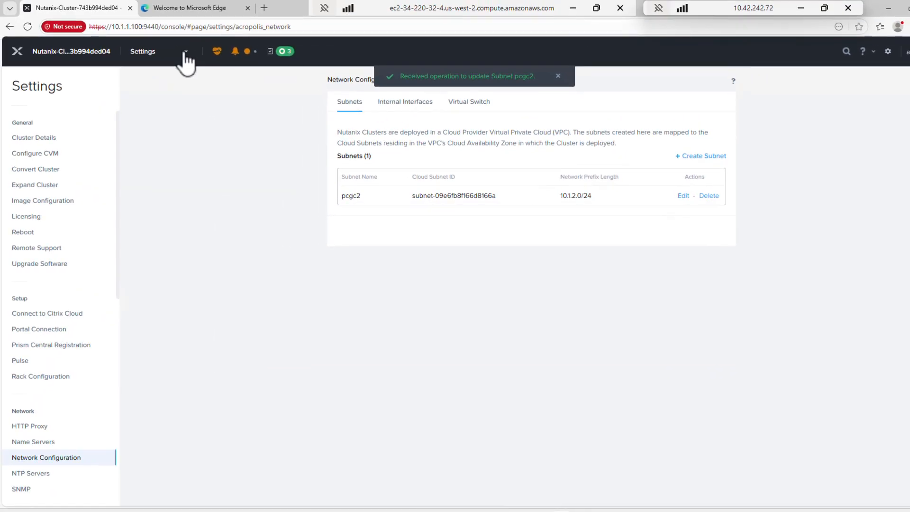
Start a new Prism Central deployment from the cluster dashboard, naming it PCGC2 and choosing version pc.7.3.1.1.
left_click(186, 52)
left_click(140, 75)
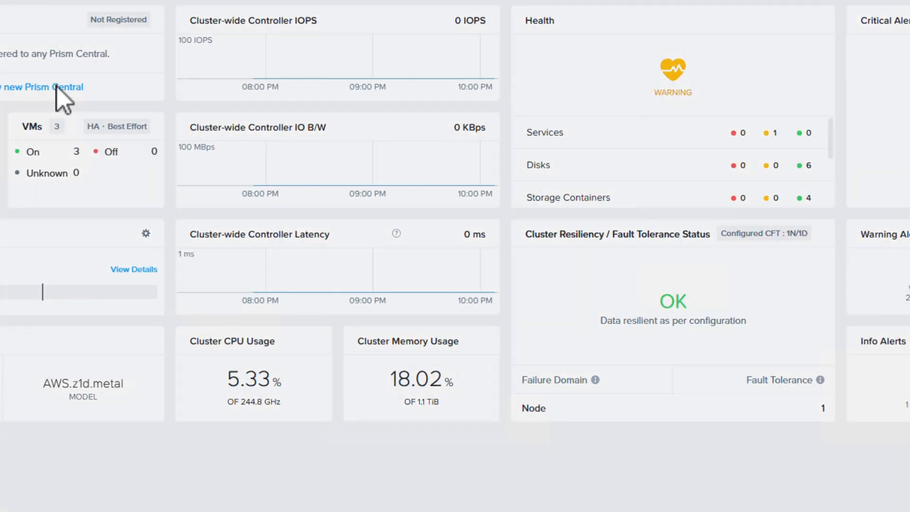
left_click(163, 132)
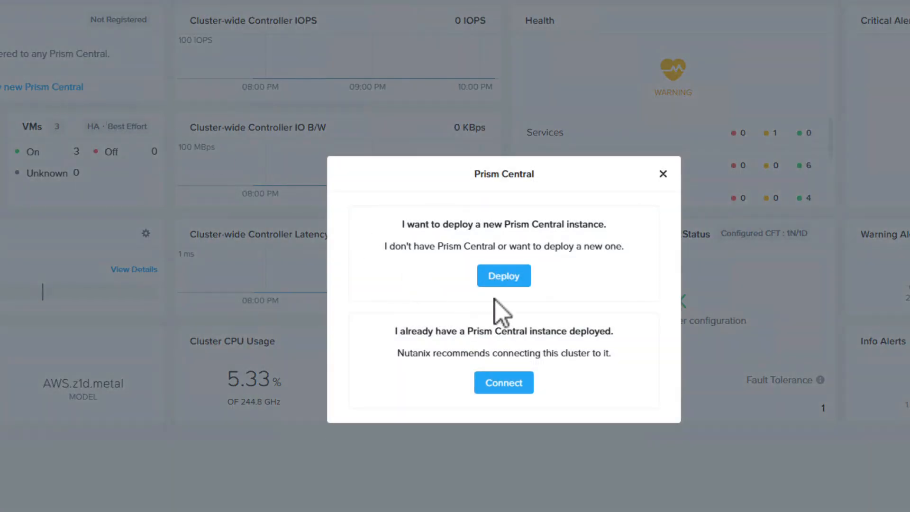
left_click(496, 281)
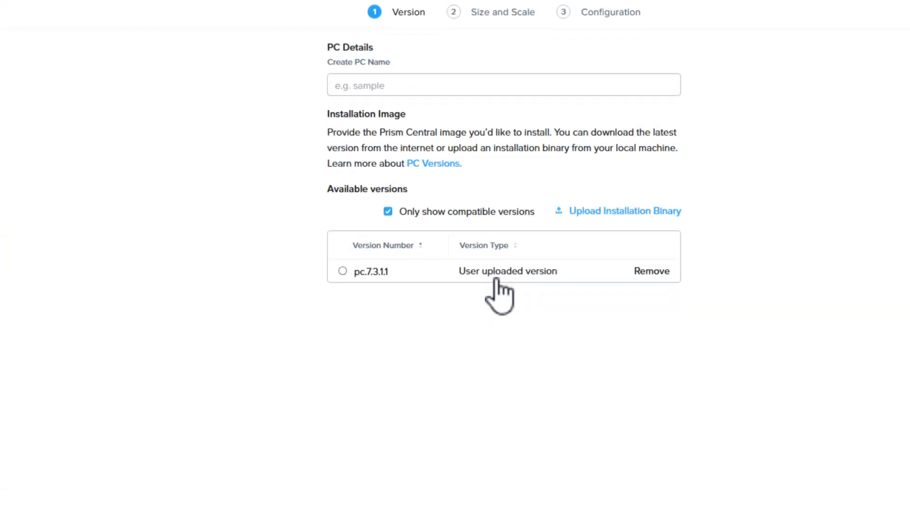
left_click(373, 86)
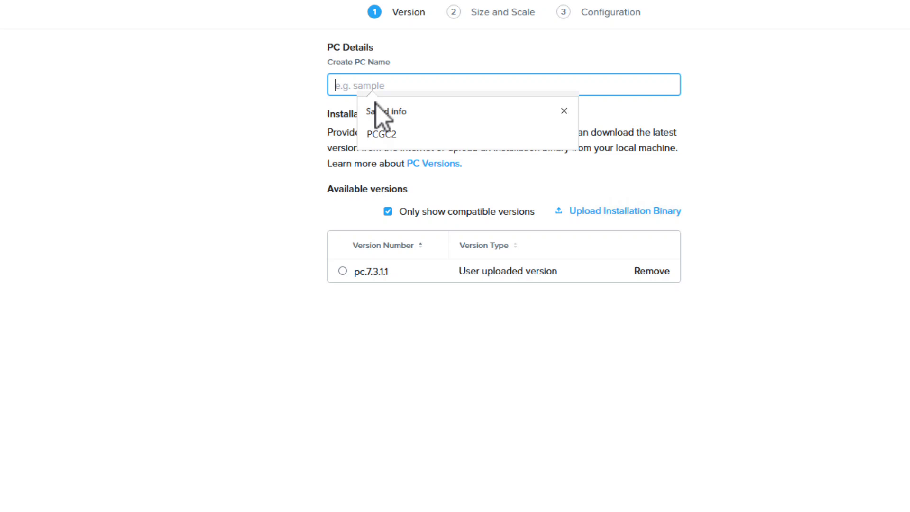
left_click(379, 136)
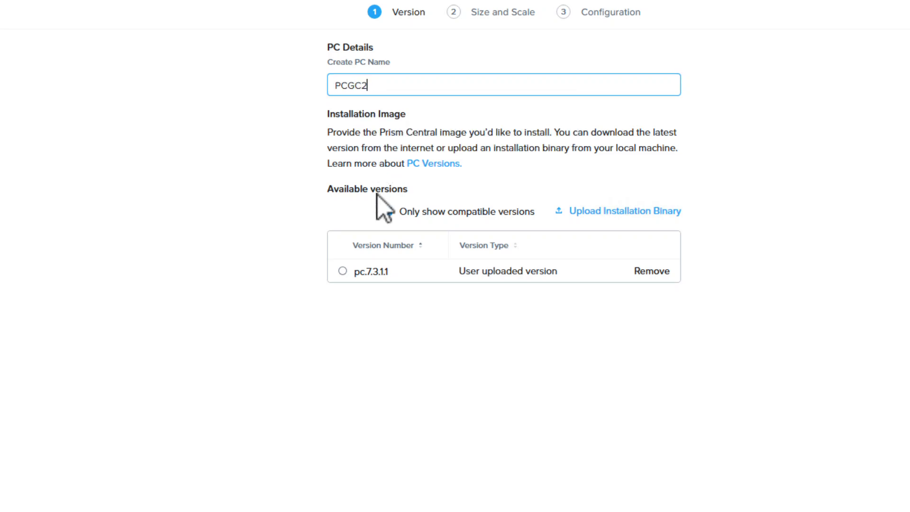
left_click(342, 271)
left_click(559, 497)
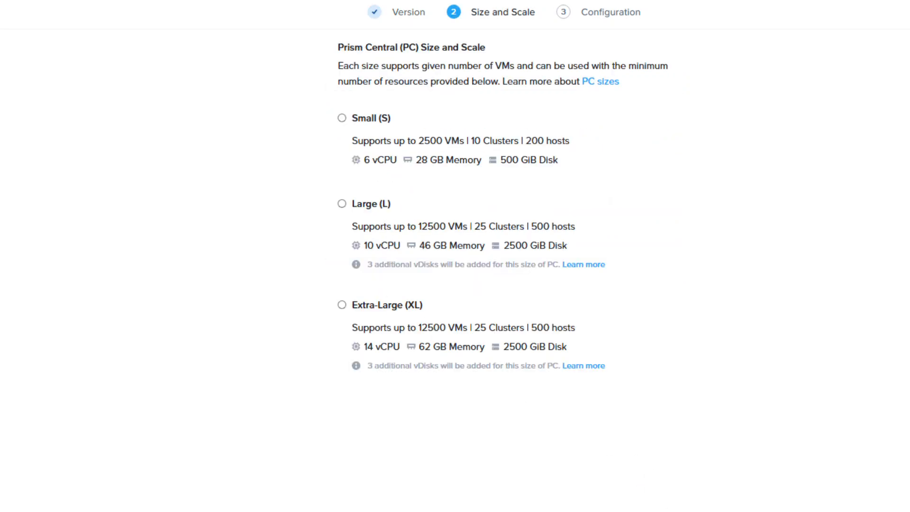
Set the Prism Central size to Small with High Availability enabled and continue to the configuration stage.
left_click(341, 118)
left_click(356, 179)
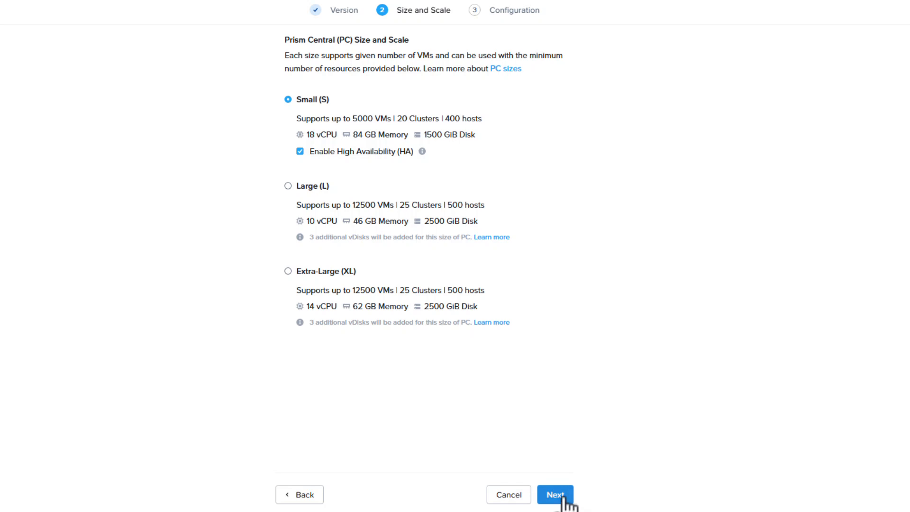
left_click(564, 495)
left_click(412, 80)
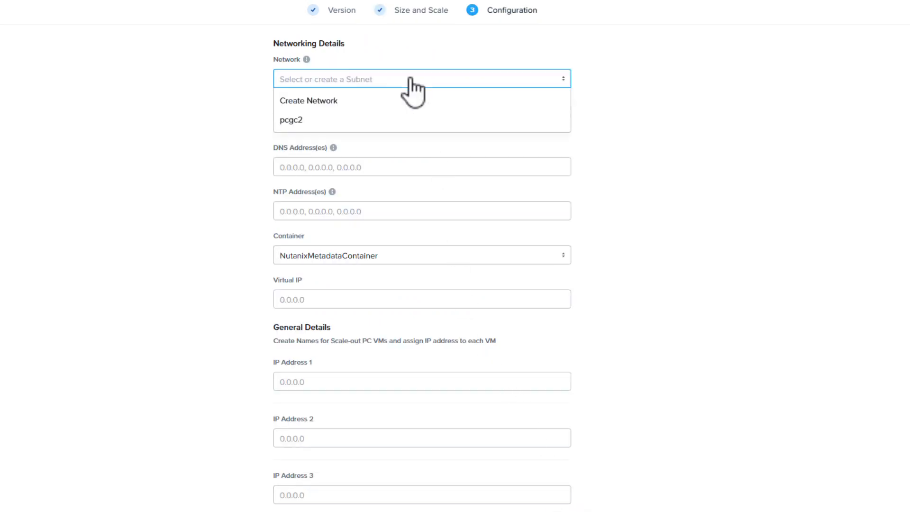
left_click(359, 122)
left_click(332, 211)
type("169.254.169.123")
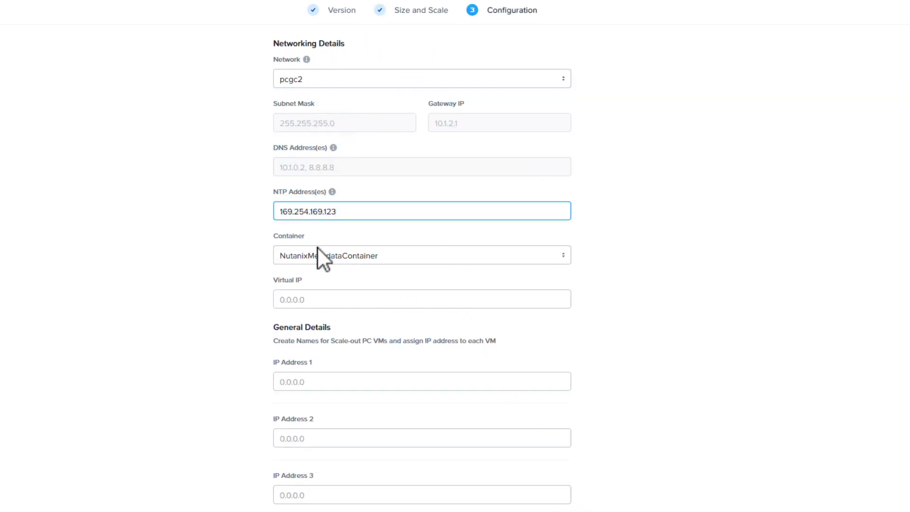
left_click(316, 256)
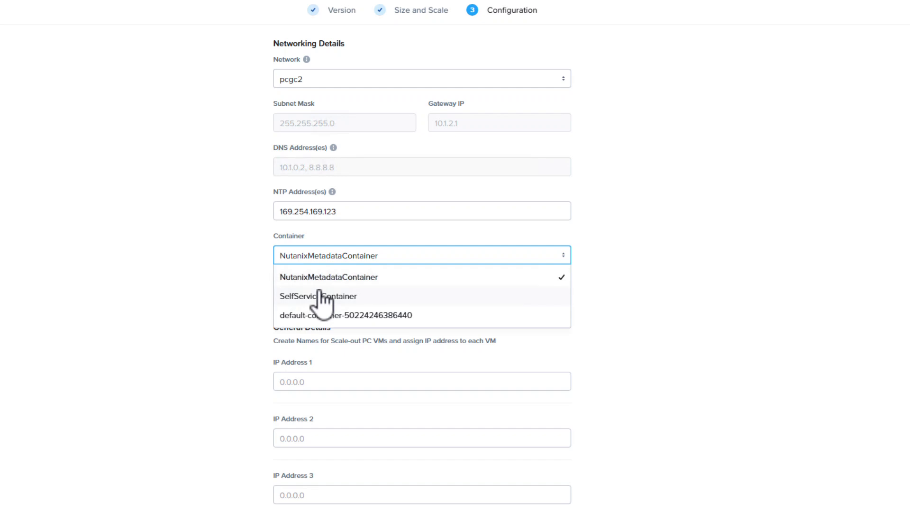
left_click(310, 317)
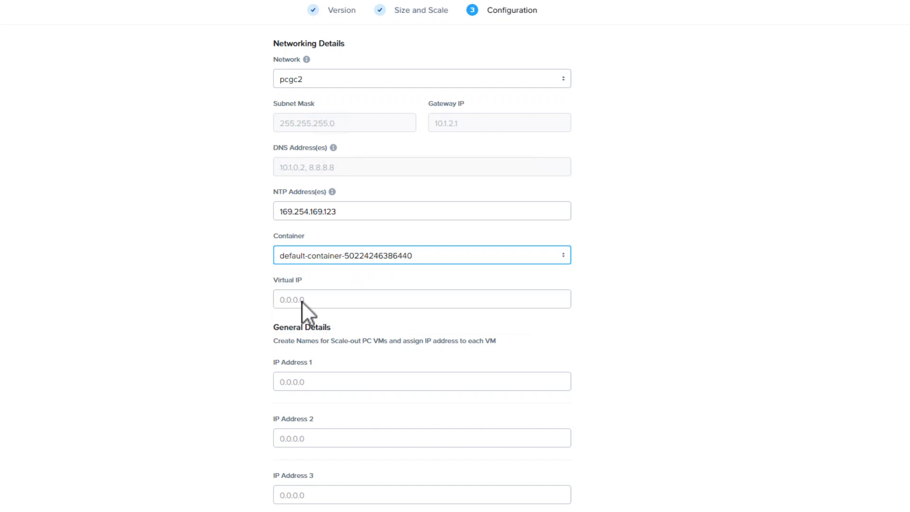
Set the virtual IP to 10.1.2.100 and the three VM addresses to 10.1.2.101, 10.1.2.102 and 10.1.2.103, and deploy Prism Central.
left_click(302, 299)
left_click(318, 380)
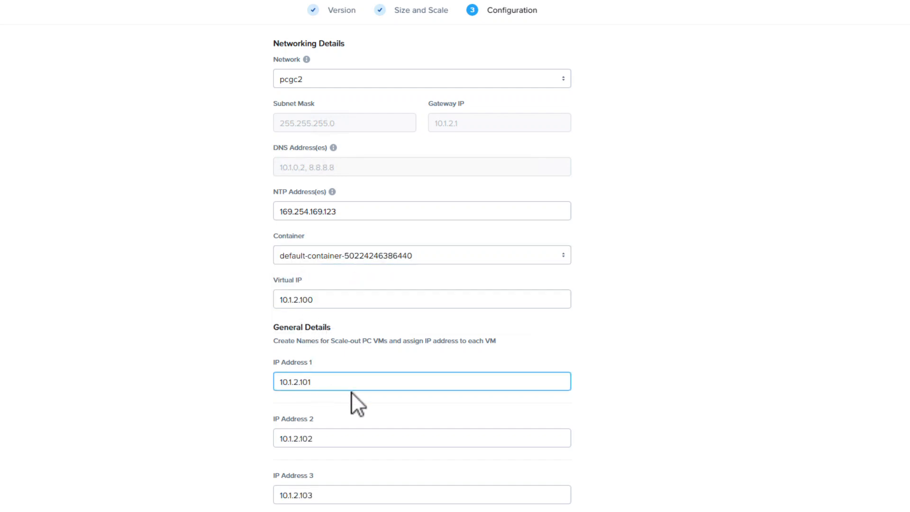
scroll(351, 391, "down", 3)
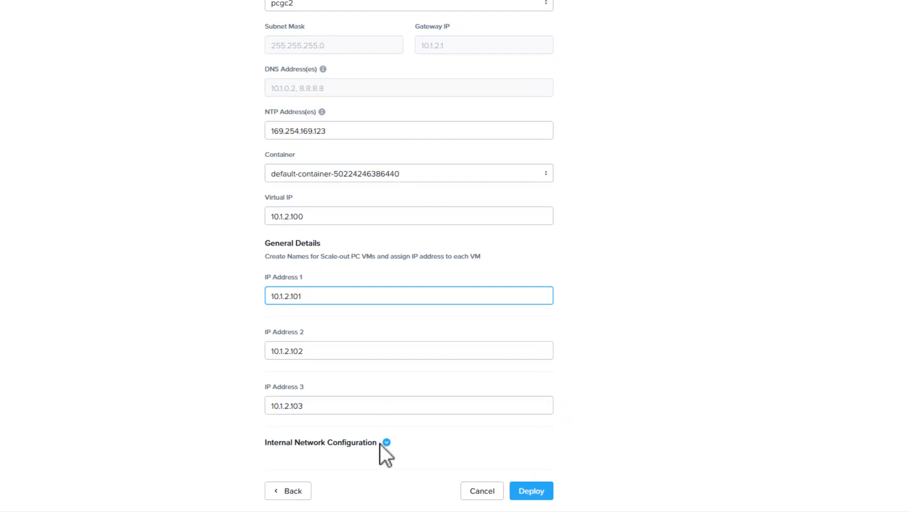
left_click(517, 491)
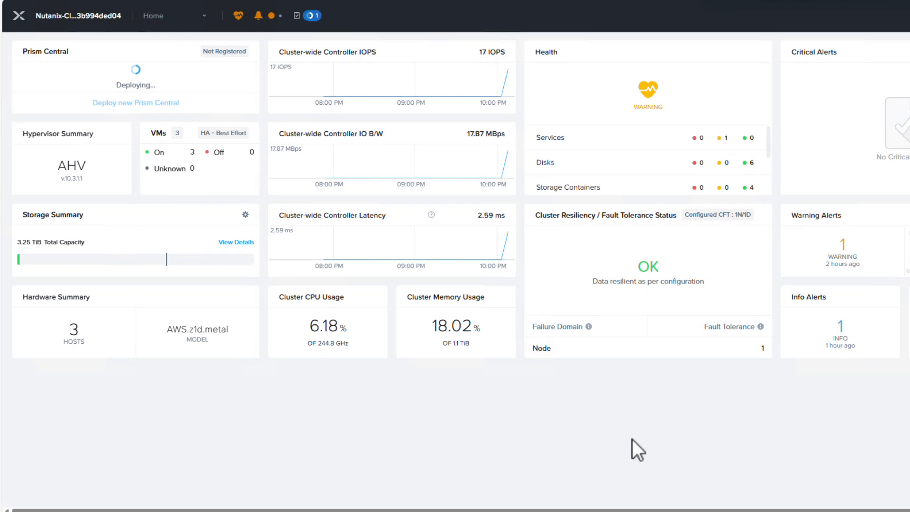
View the cluster's virtual machines as a table.
left_click(205, 19)
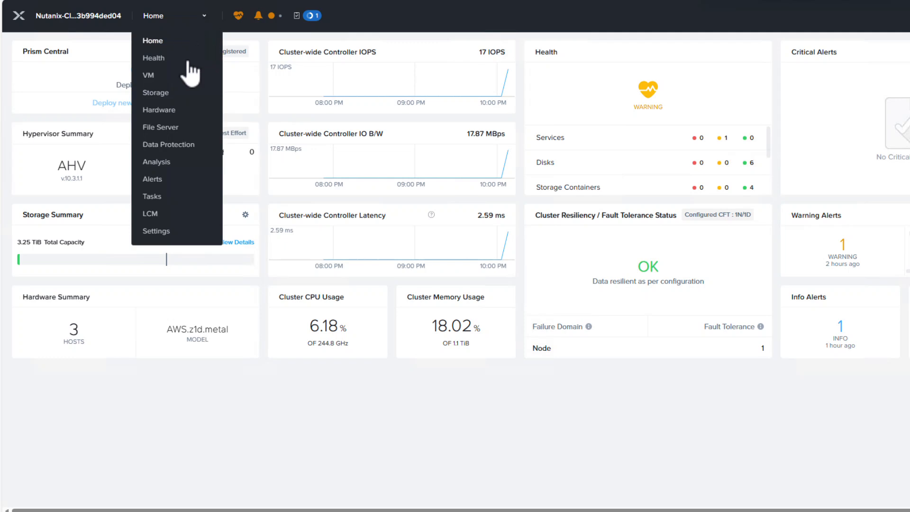
left_click(153, 76)
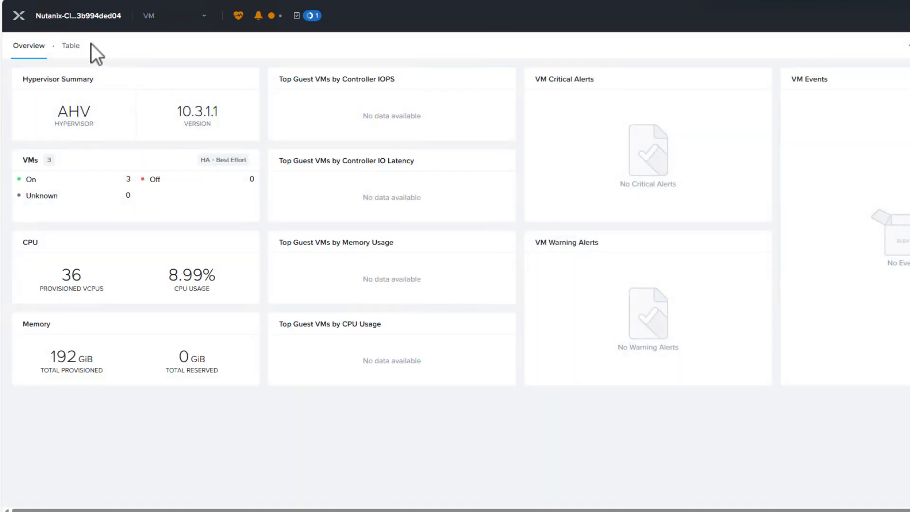
left_click(72, 46)
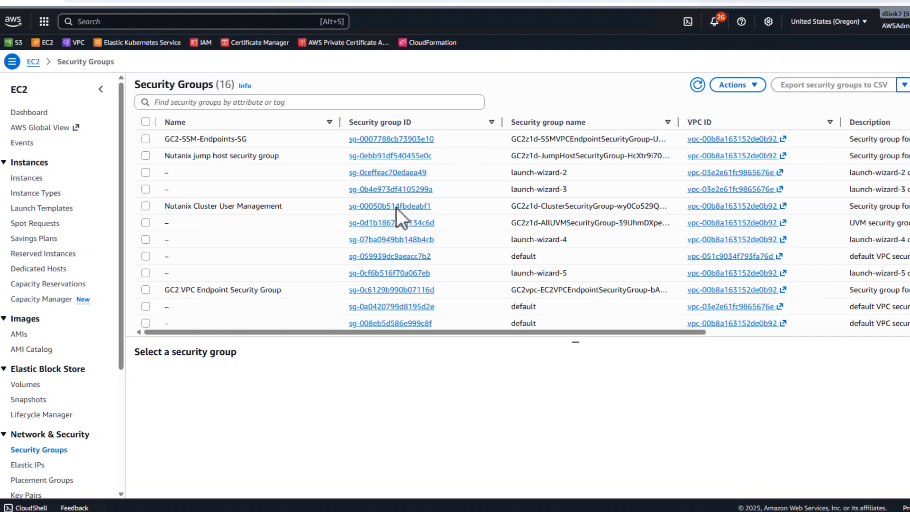
In the AWS EC2 console, add a Custom TCP inbound rule for port 9440 to the Nutanix Cluster User Management security group.
left_click(396, 207)
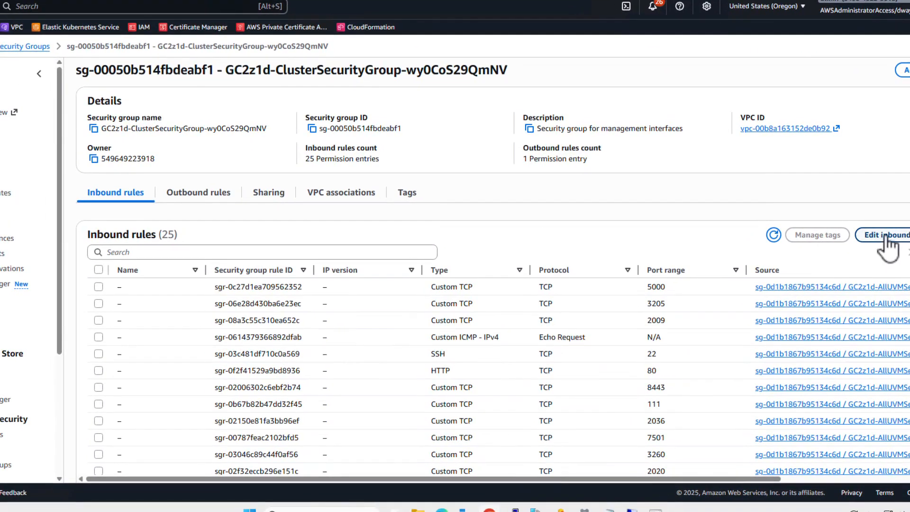
left_click(877, 238)
scroll(351, 273, "down", 10)
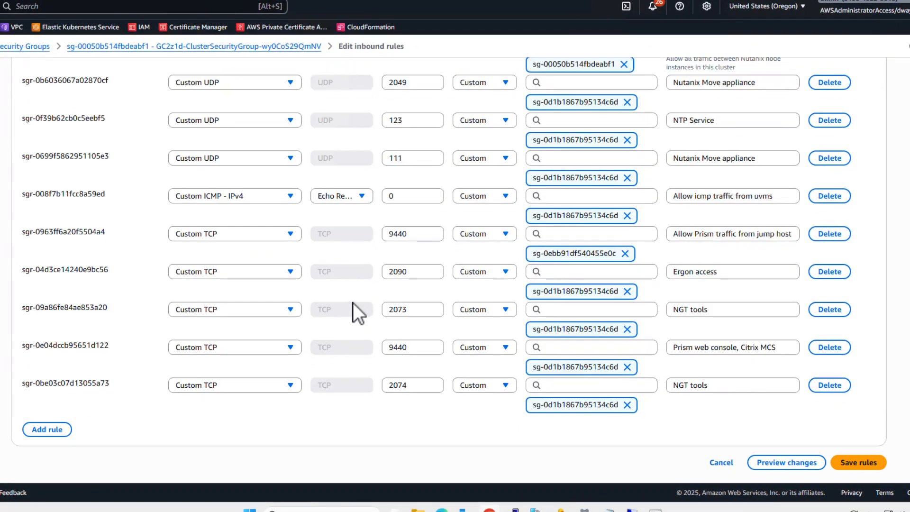
left_click(52, 429)
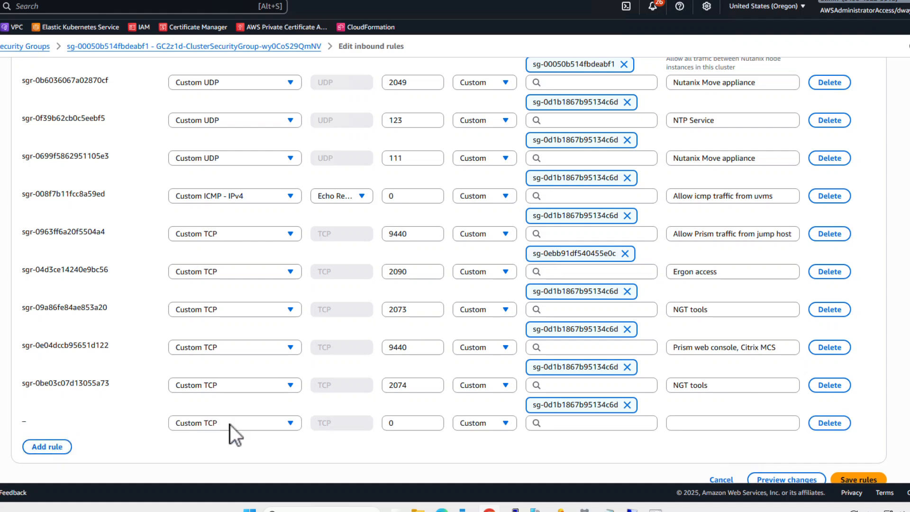
left_click(386, 423)
type("9440")
Set the new port 9440 rule's source to 10.1.2.0/24 and save the inbound rules.
scroll(513, 420, "up", 3)
scroll(513, 420, "up", 1)
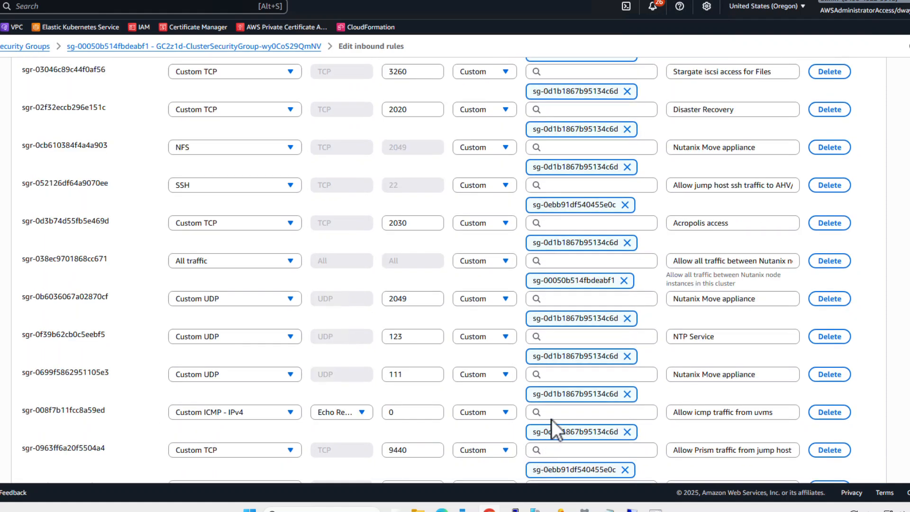
scroll(552, 419, "down", 5)
left_click(559, 405)
type("10.1.2.0/24")
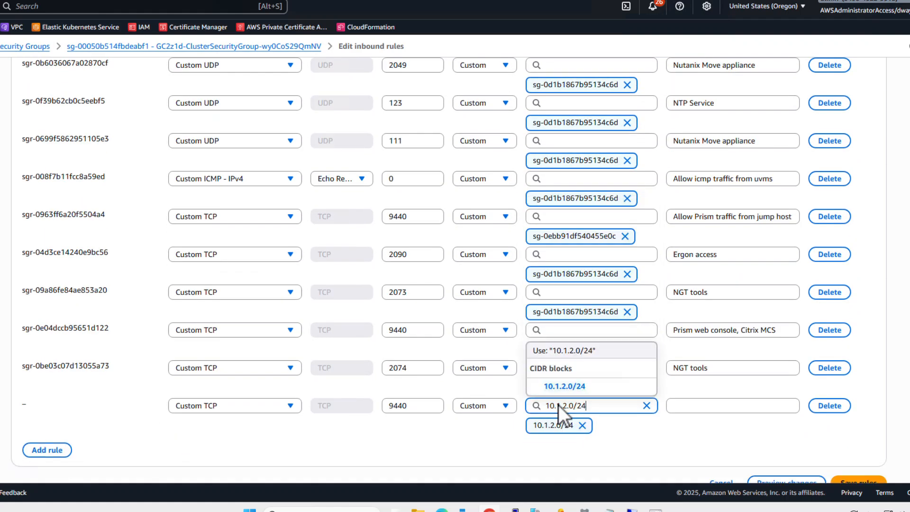
left_click(643, 443)
scroll(663, 460, "down", 3)
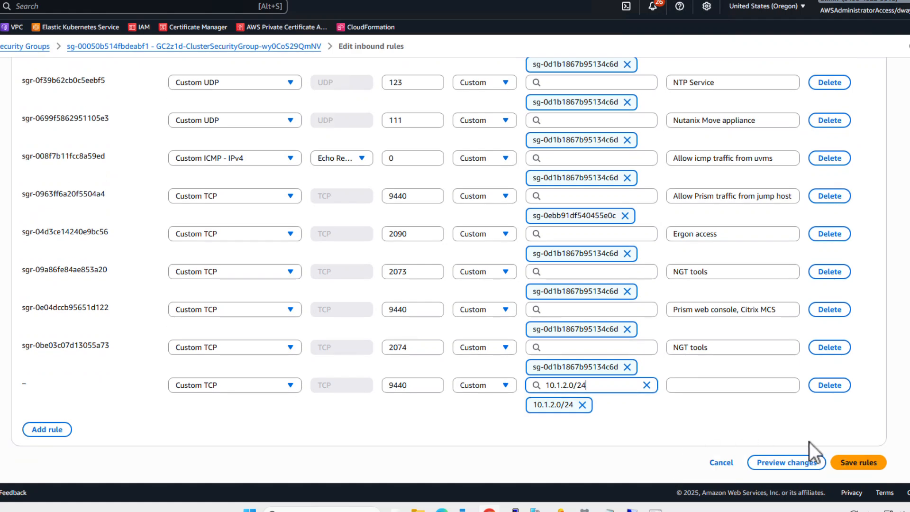
left_click(857, 462)
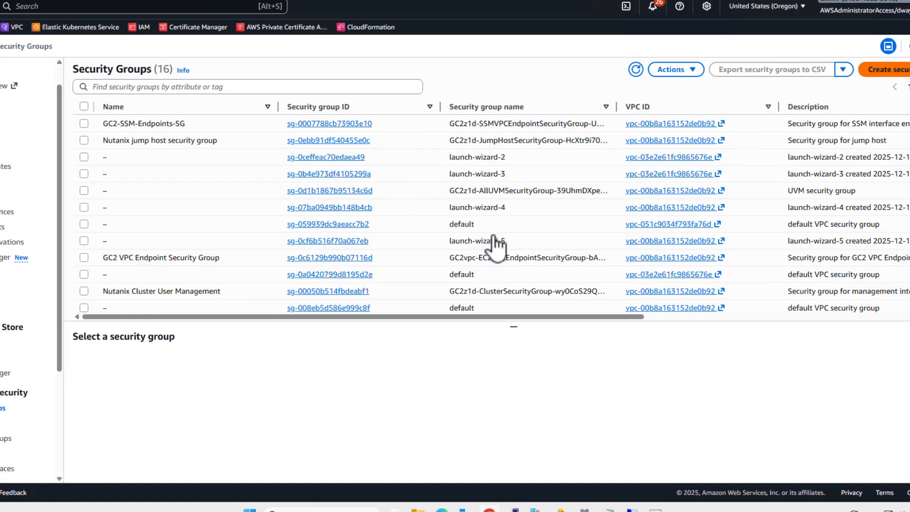
Open the inbound rules of the GC2z1d-AllUVMSecurityGroup security group for editing.
left_click(514, 190)
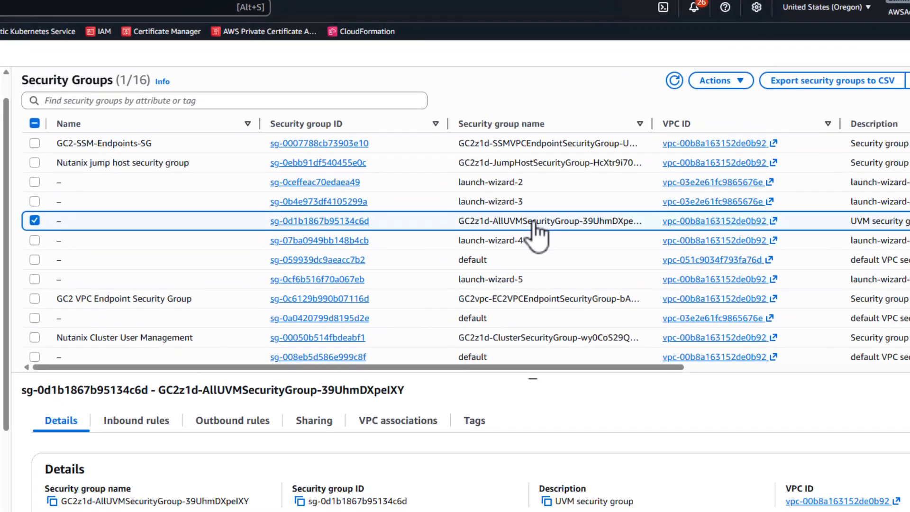
left_click(339, 190)
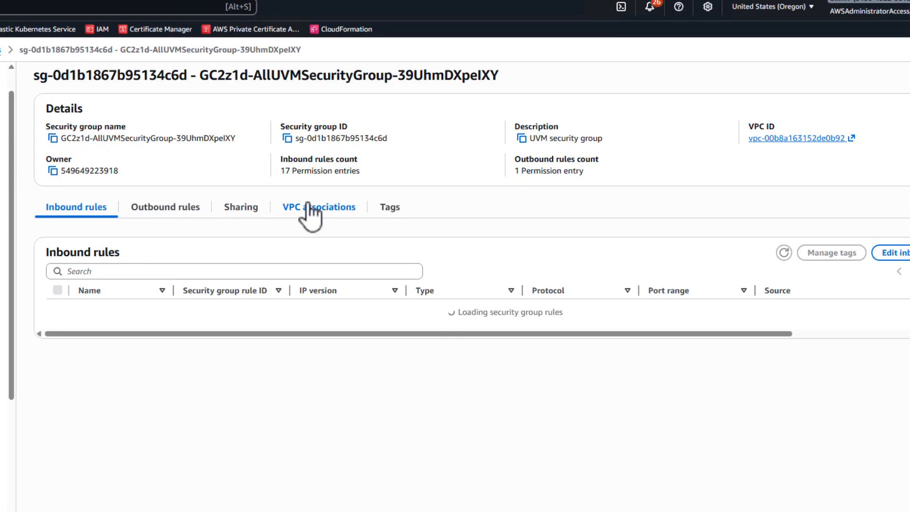
scroll(370, 299, "down", 2)
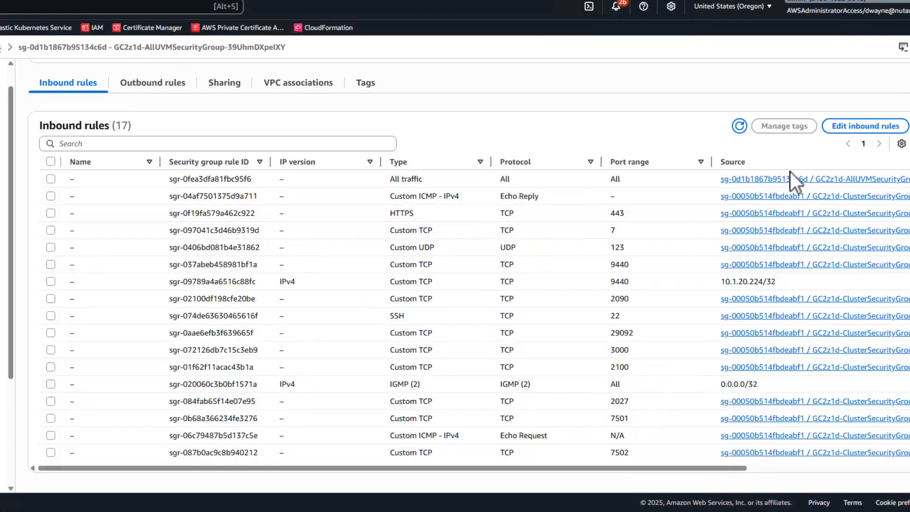
left_click(843, 127)
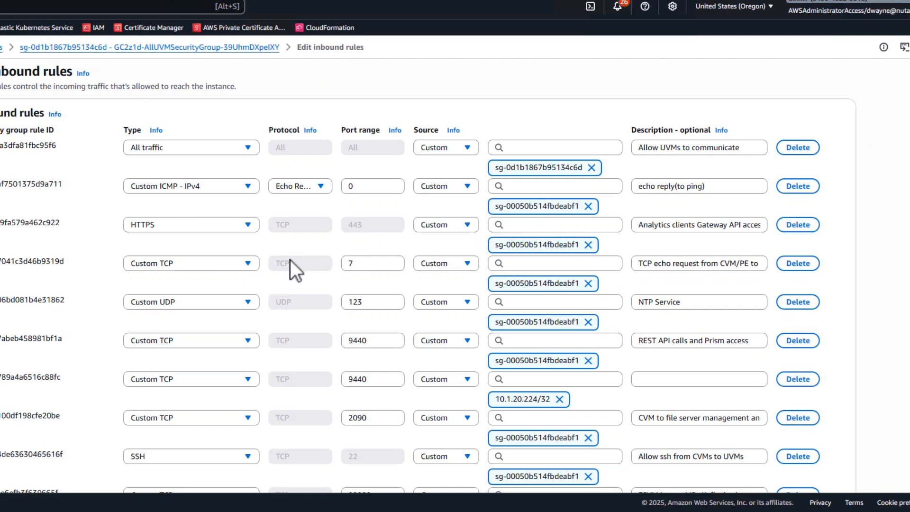
Add a Custom TCP inbound rule for port 9440 with source 10.1.1.0/24 and save the rules.
scroll(294, 264, "down", 7)
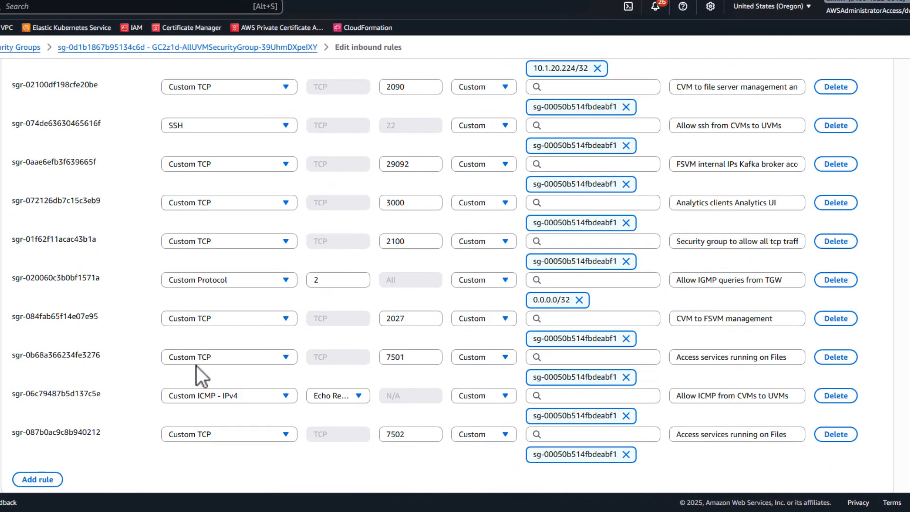
scroll(196, 366, "down", 2)
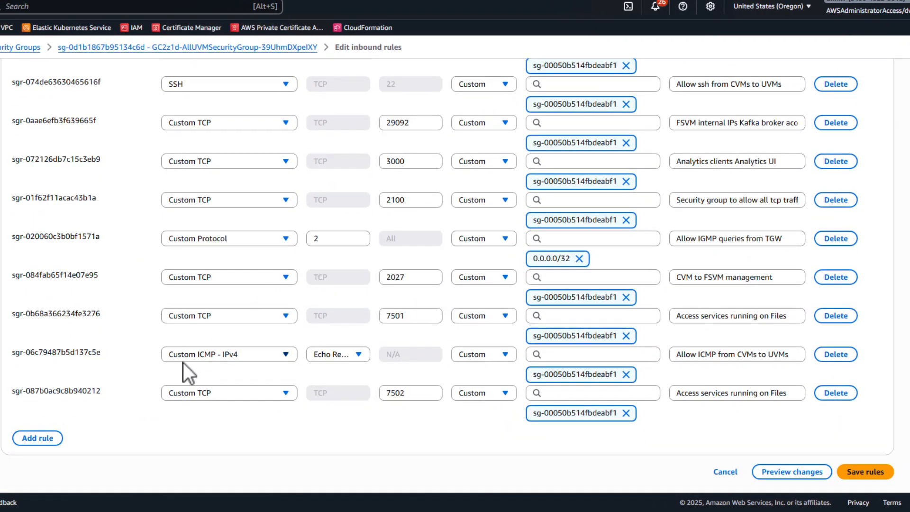
left_click(40, 440)
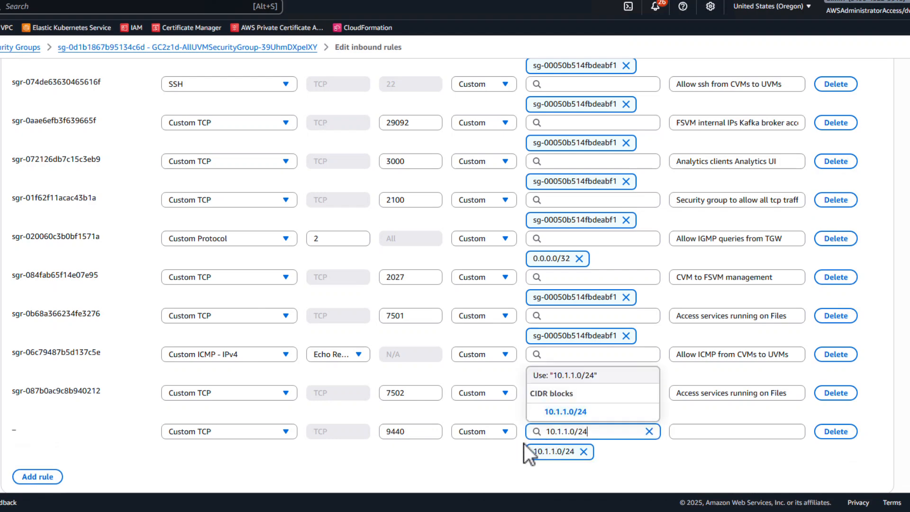
left_click(484, 467)
scroll(487, 465, "down", 1)
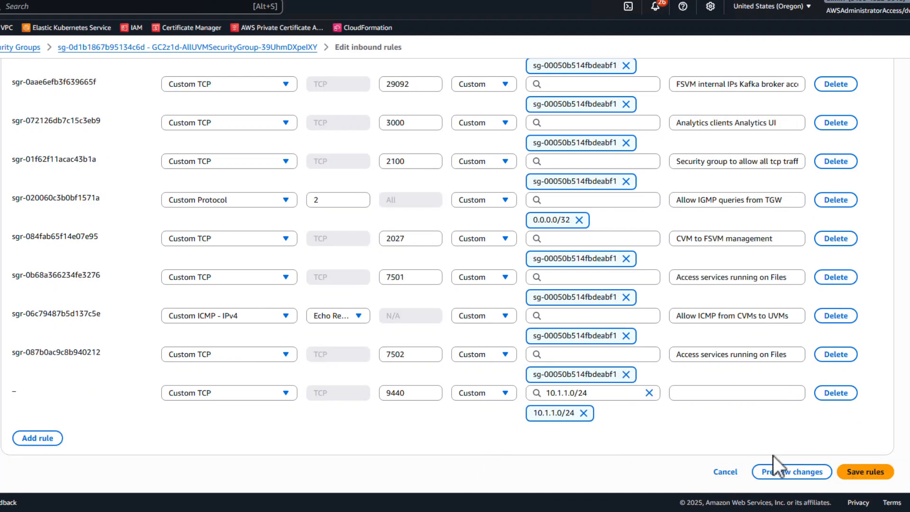
left_click(866, 472)
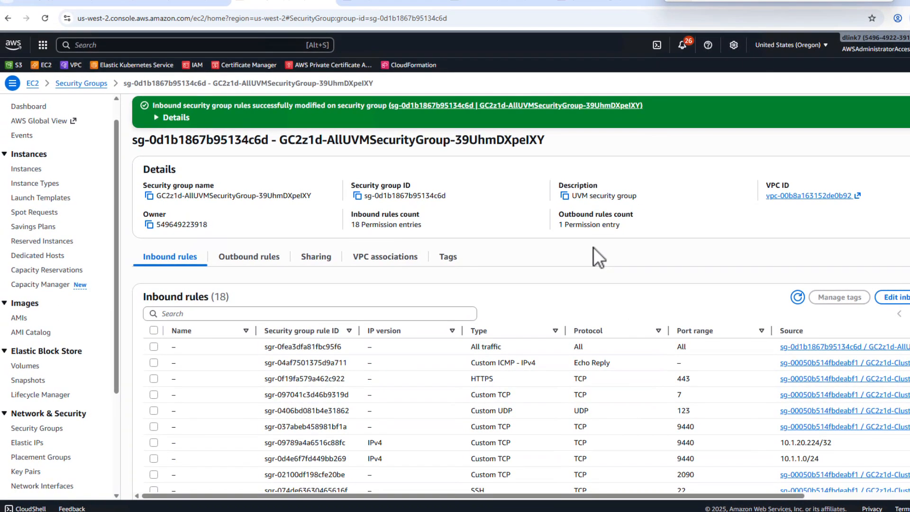
Switch to the remote desktop session and open the Peak Performance Microbenchmark test setup in Nutanix X-Ray.
mouse_move(663, 509)
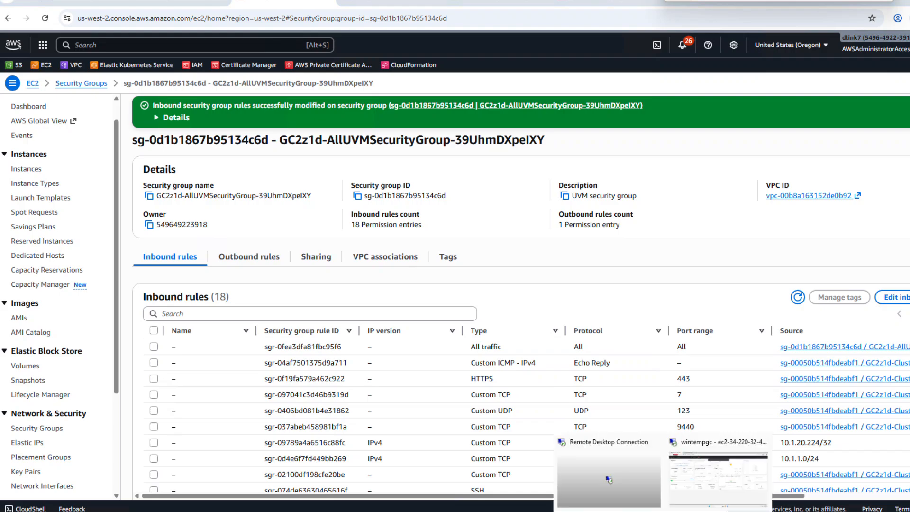
left_click(718, 477)
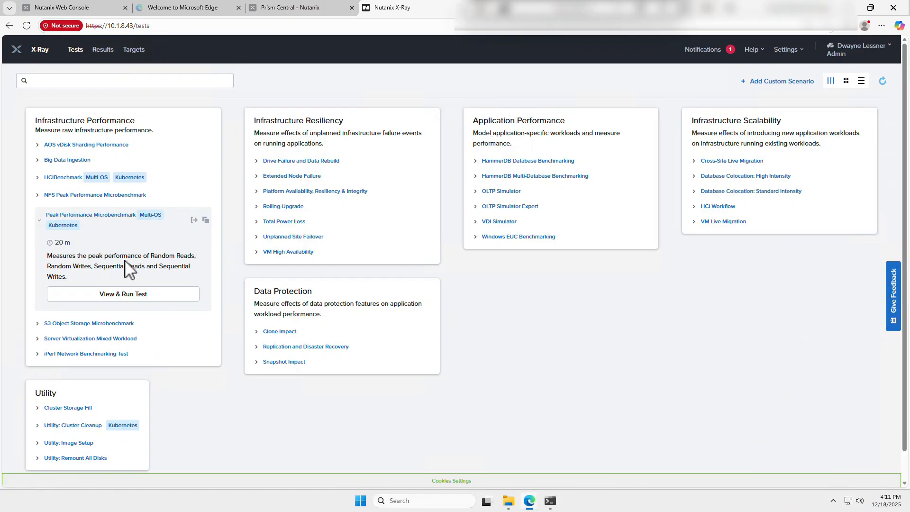
left_click(124, 295)
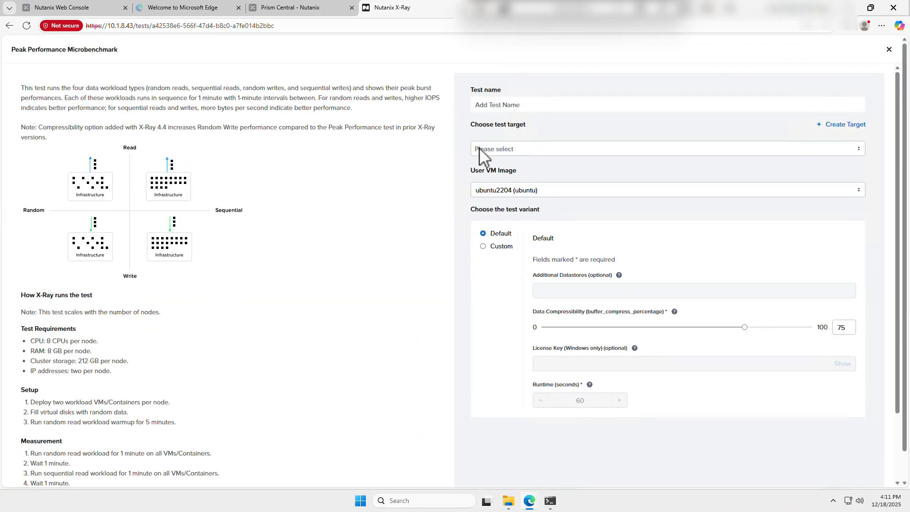
Run the benchmark with the test name gc2 - 3node against the gc2 (PC: 10.1.2.100) target, and open the X-Ray results.
left_click(504, 104)
type("gc2 - 3node")
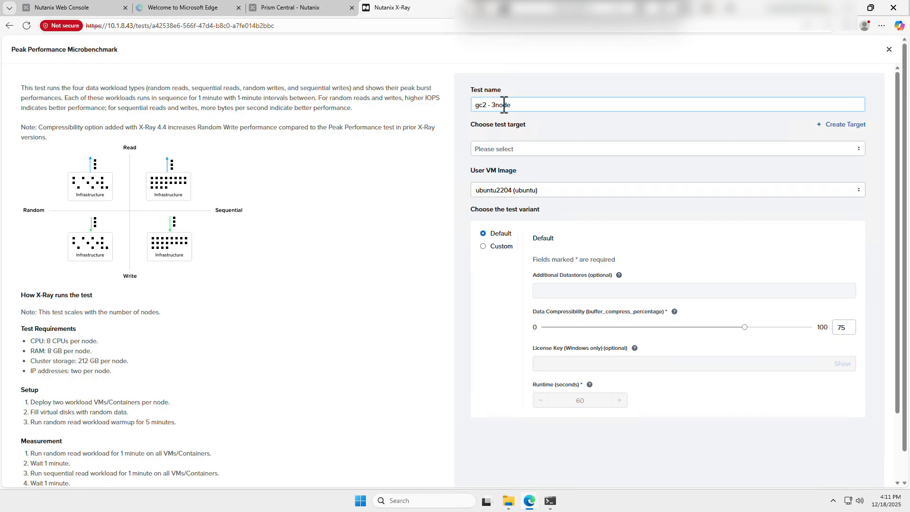
left_click(519, 151)
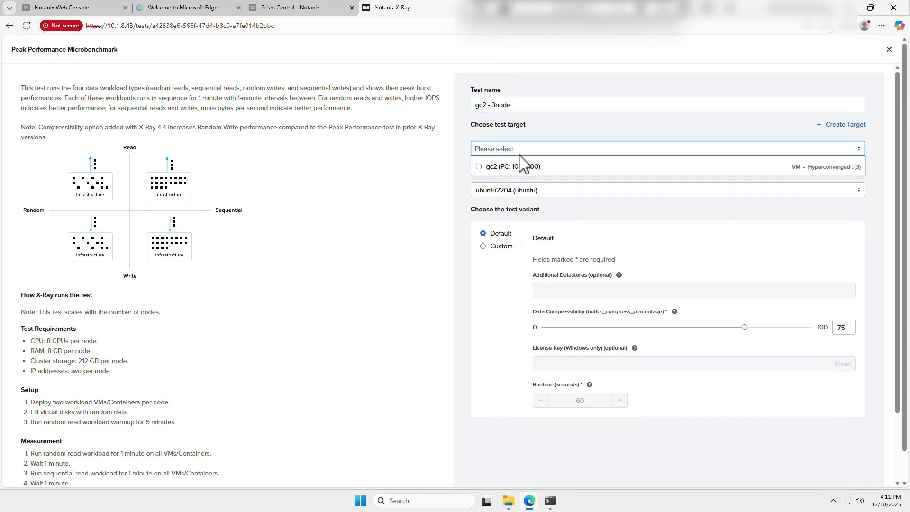
left_click(481, 170)
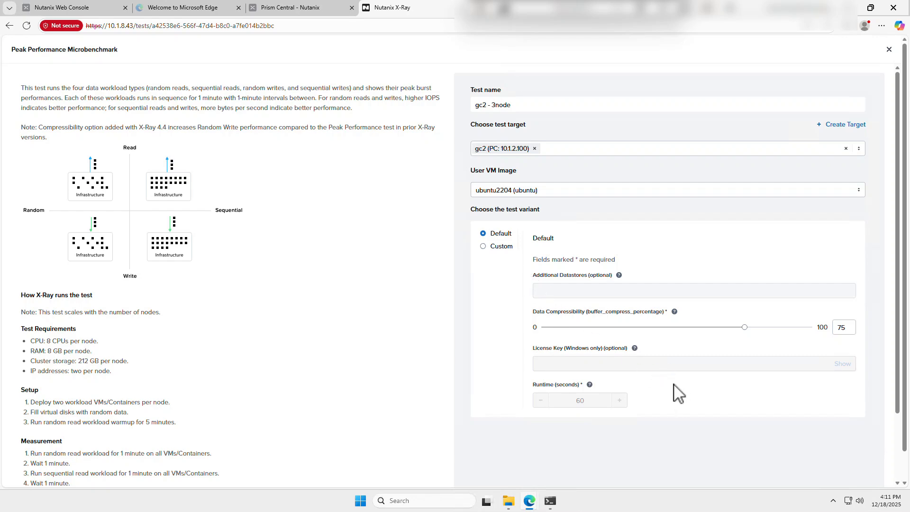
scroll(659, 362, "down", 2)
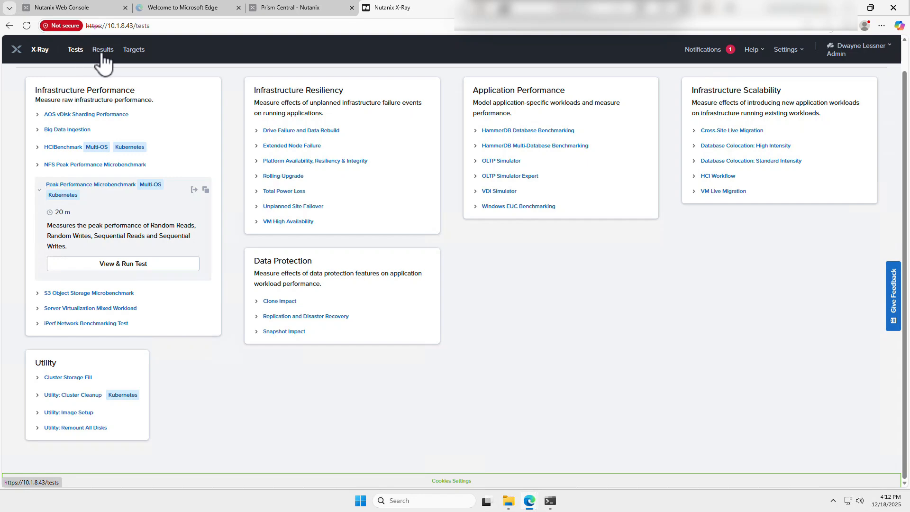
left_click(103, 51)
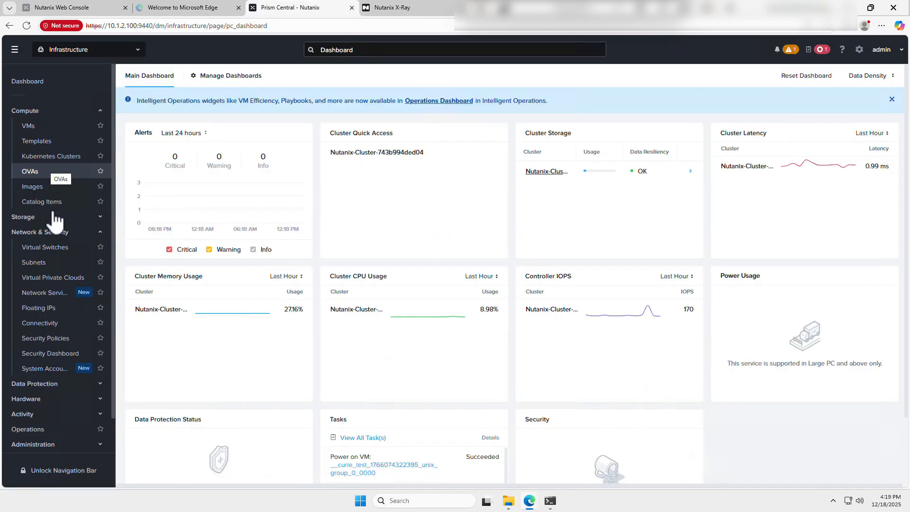
In Prism Central, view the Nutanix cluster's summary and launch Prism Element for it.
left_click(42, 402)
left_click(41, 416)
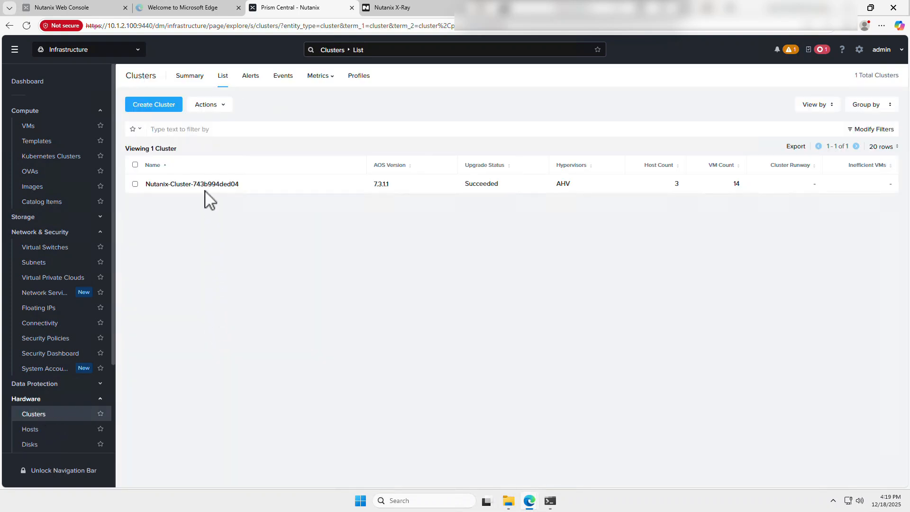
left_click(204, 183)
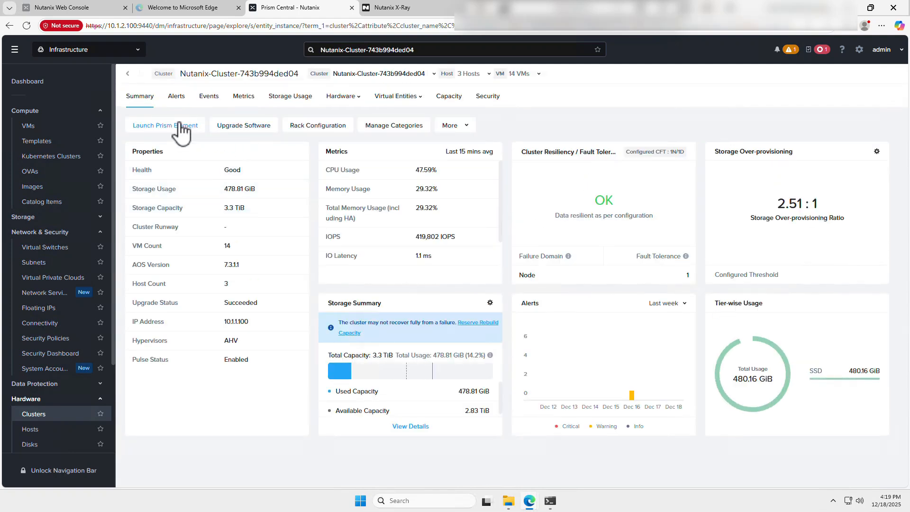
left_click(183, 127)
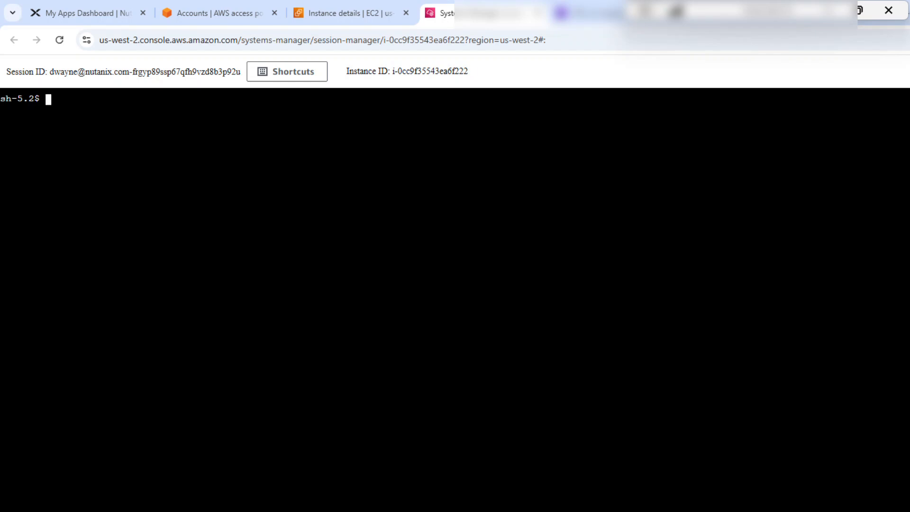
type("ssh nutanix")
type("@10.1.100 -i key.pem")
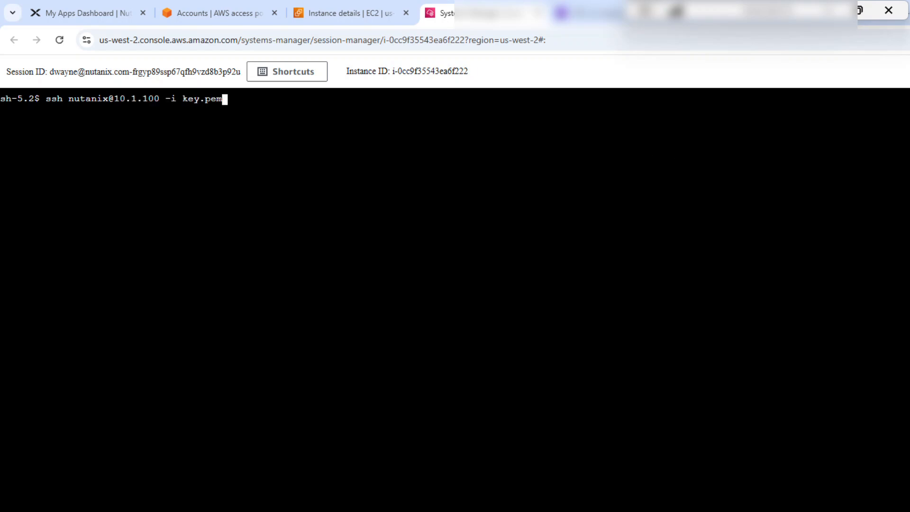
key("Return")
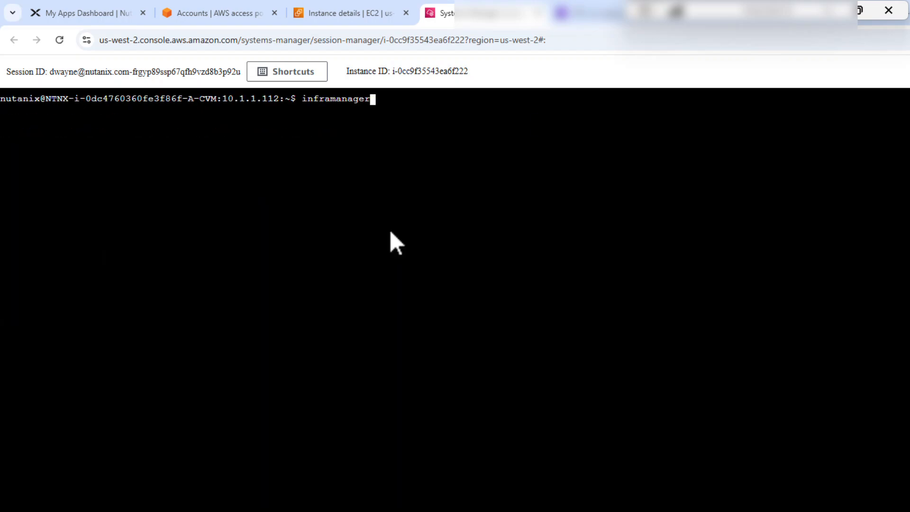
Start the inframanager CLI and add one node to the cluster with addnode number_of_nodes=1, confirming with y.
key("Return")
type("add")
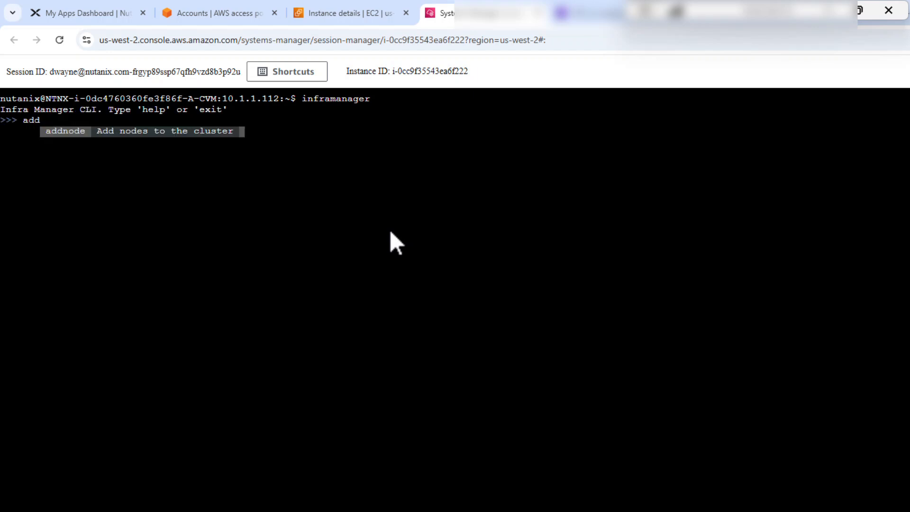
type("node")
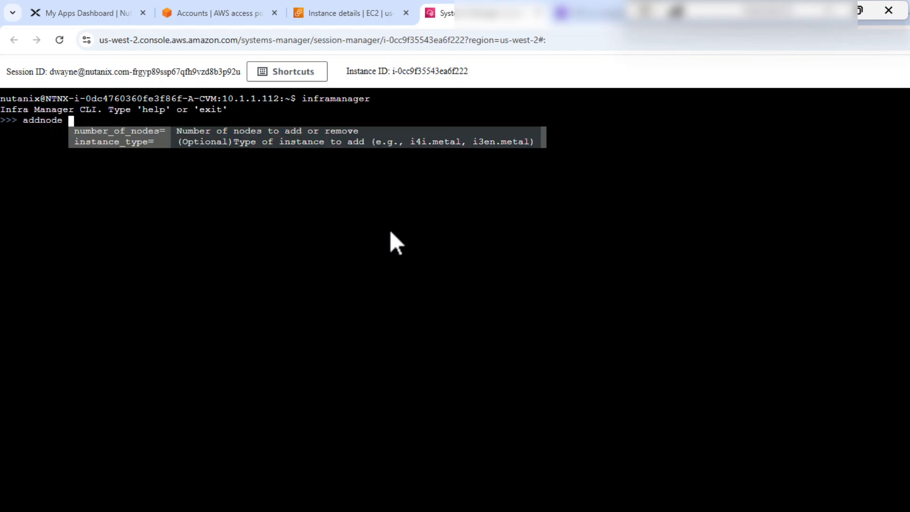
type(" numbner")
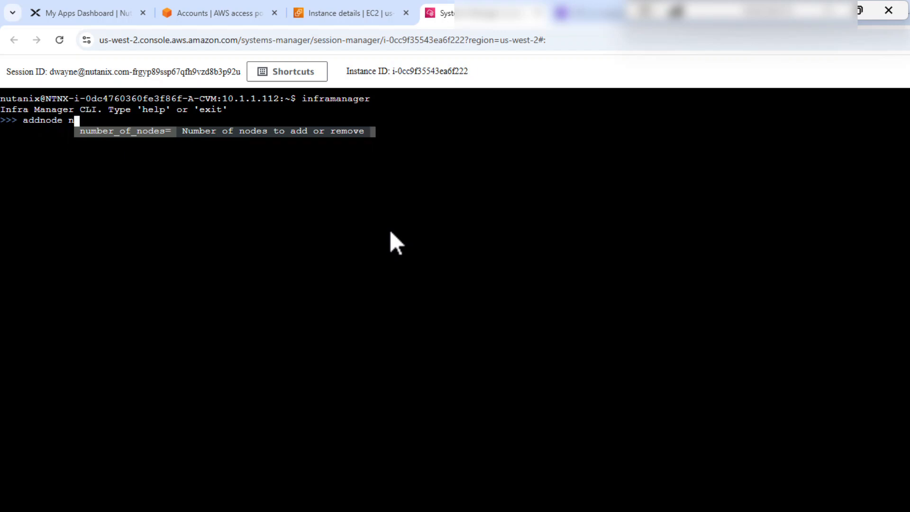
key("BackSpace")
key("BackSpace")
key("BackSpace")
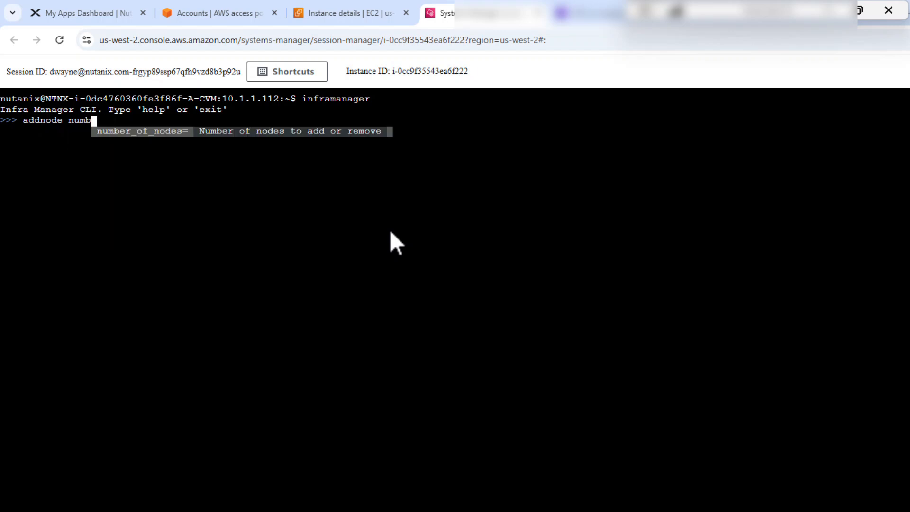
key("Tab")
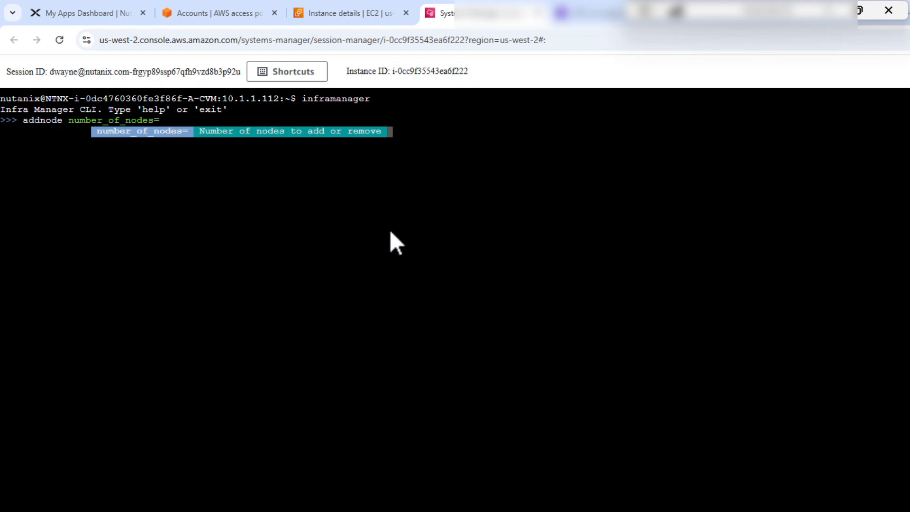
type("1")
key("Return")
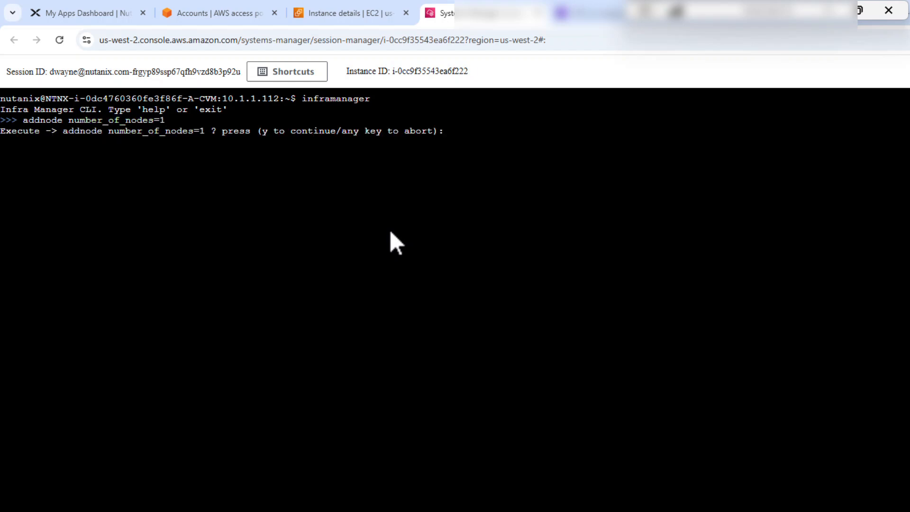
type("y")
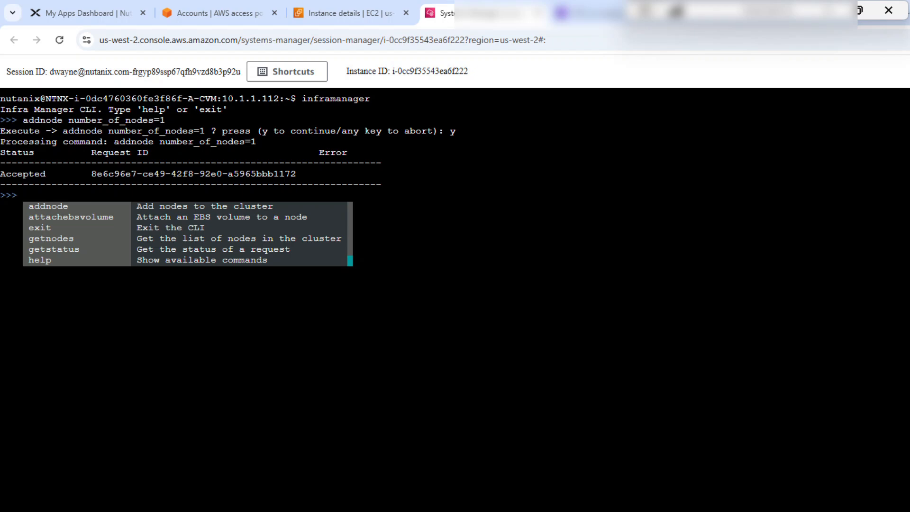
Check the progress of the add-node request with getstatus, confirming with y.
type("get")
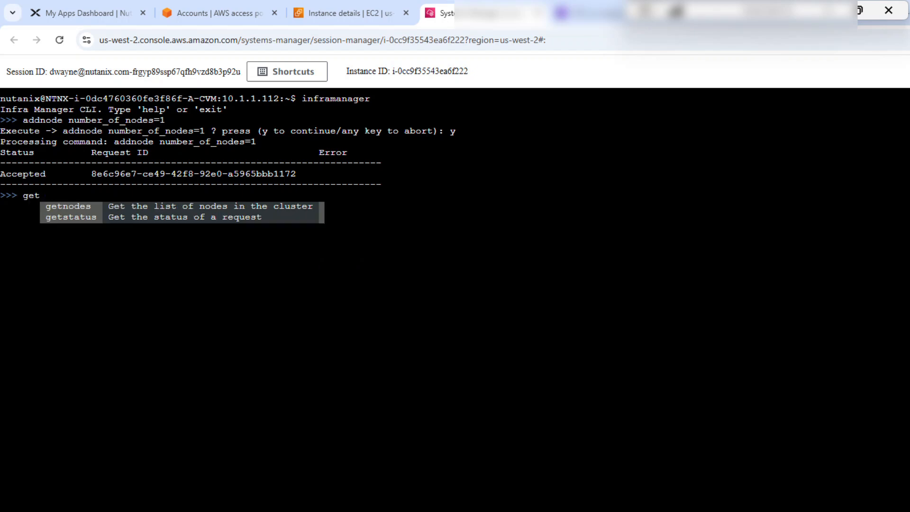
type("st")
key("Tab")
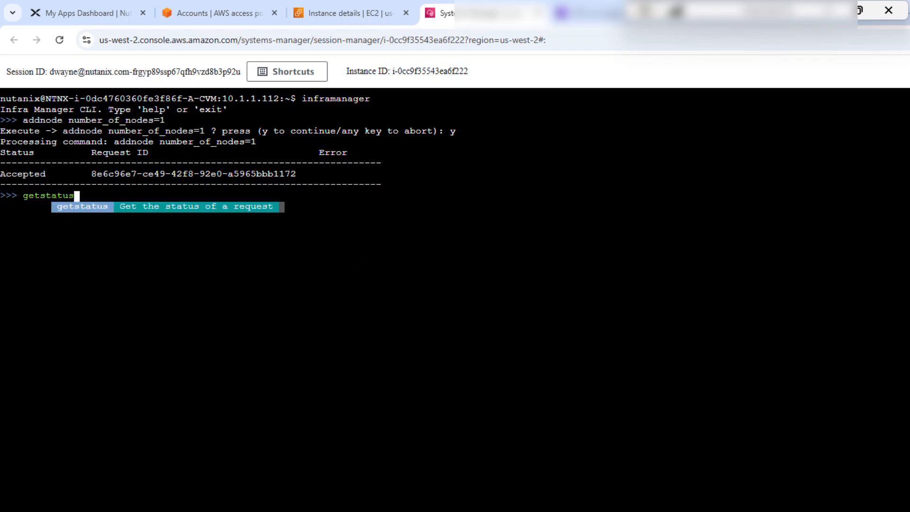
key("Return")
type("y")
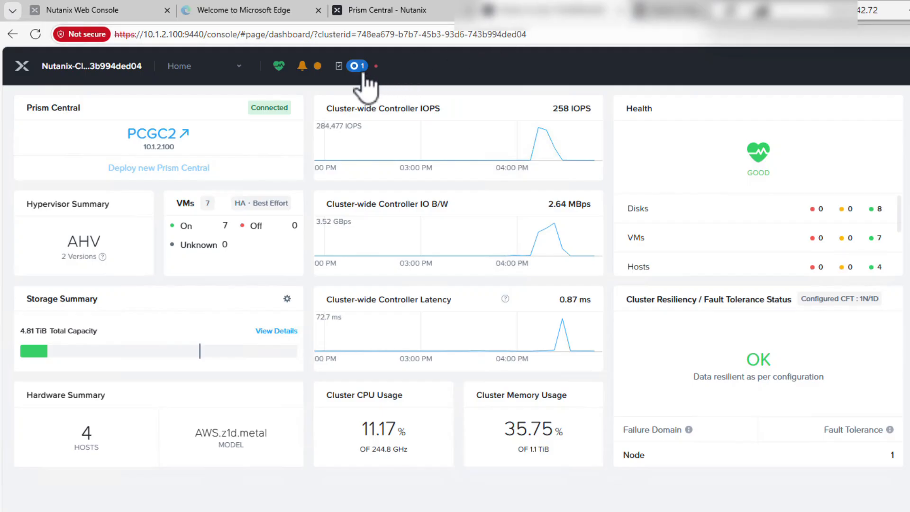
Review the recent tasks in the cluster's Prism Element console and the hosts list in Prism Central.
left_click(356, 66)
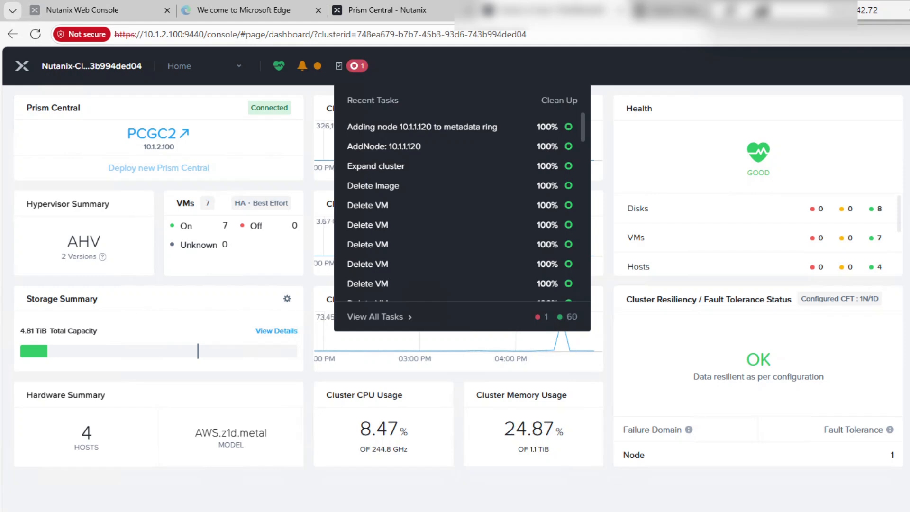
left_click(383, 11)
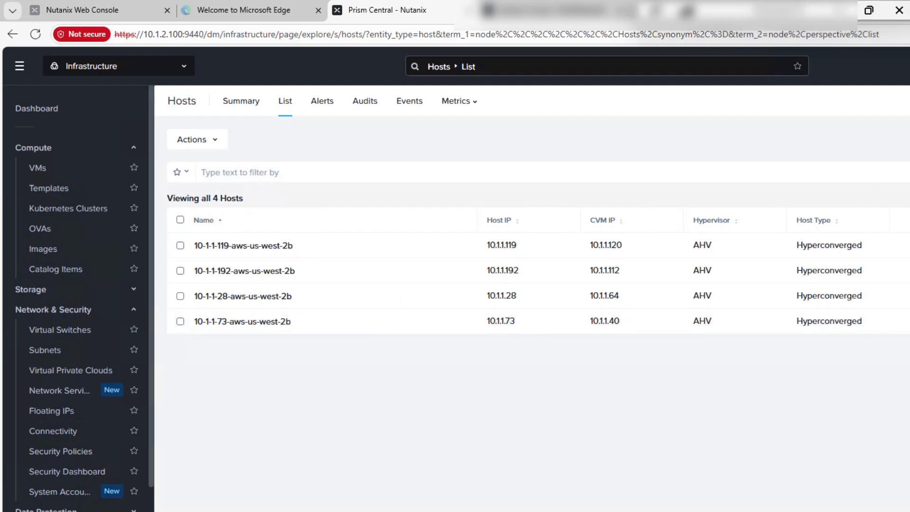
left_click(839, 10)
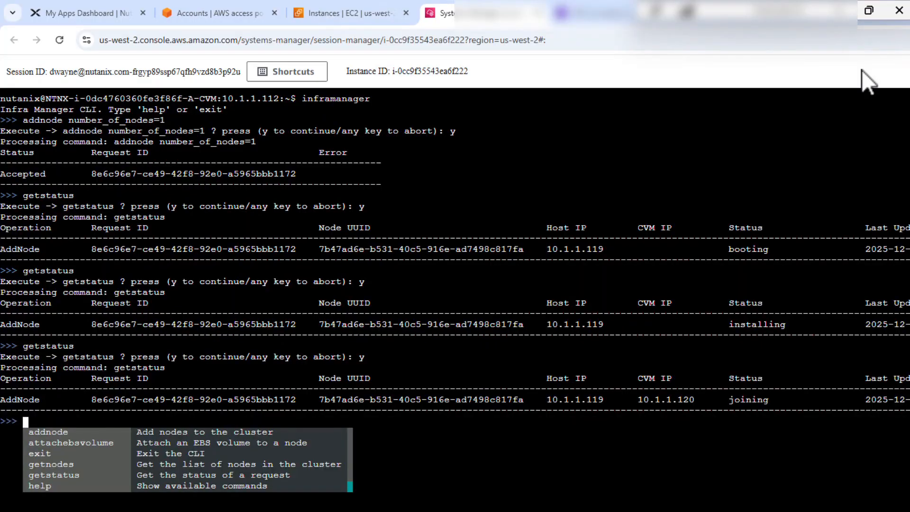
In the Session Manager terminal, query the add-node request again with getstatus, confirming with y.
type("getstatus")
key("Return")
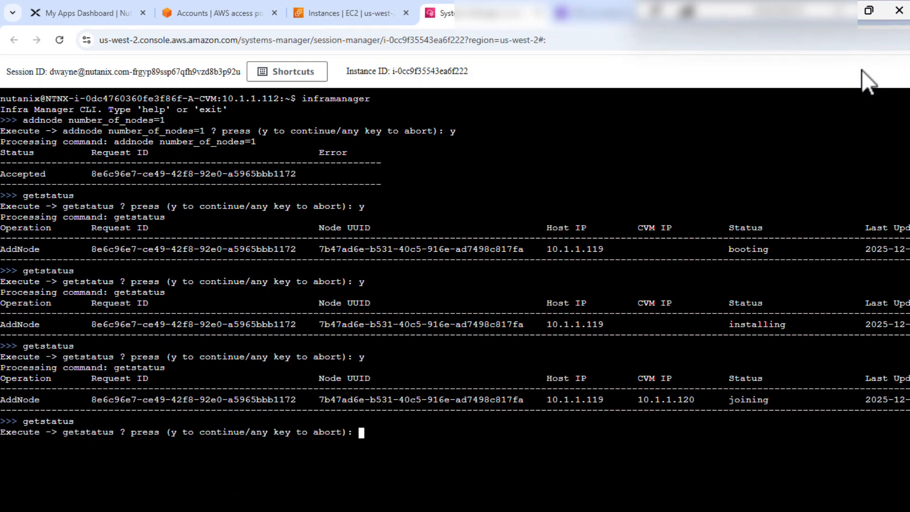
type("y")
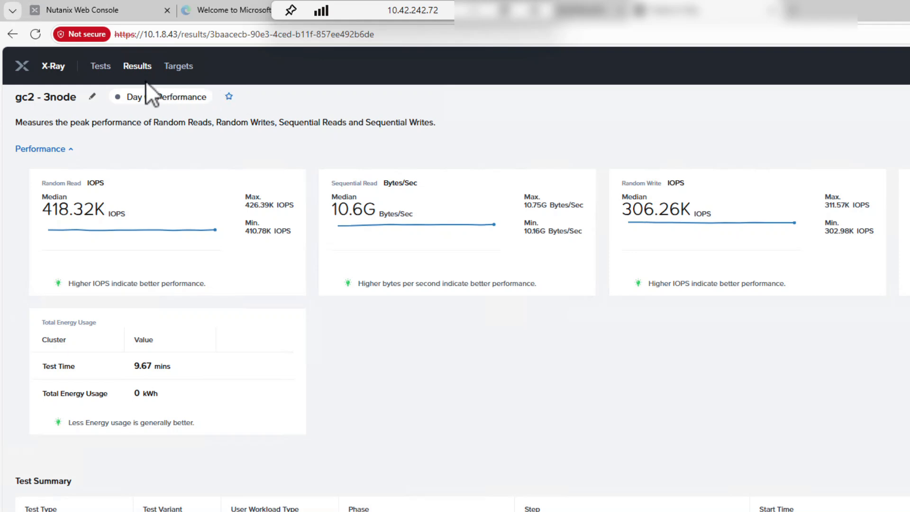
Switch to X-Ray and open the Peak Performance Microbenchmark from the infrastructure performance tests.
left_click(99, 66)
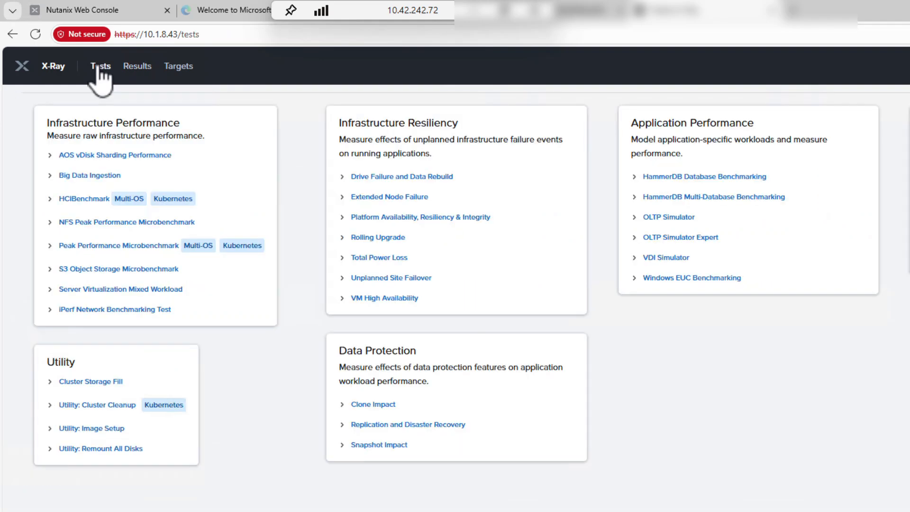
left_click(81, 245)
left_click(160, 362)
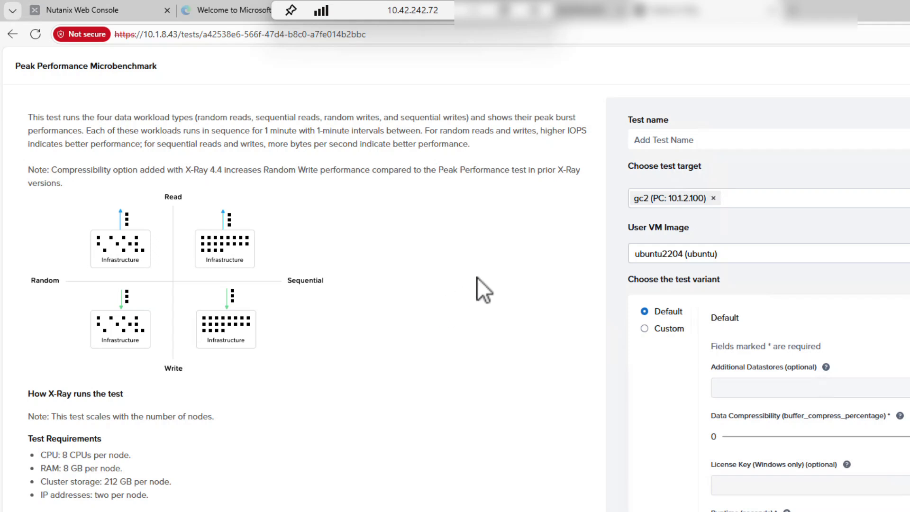
Name the test gc2 - 4node and run it on target gc2 with the default variant.
left_click(671, 141)
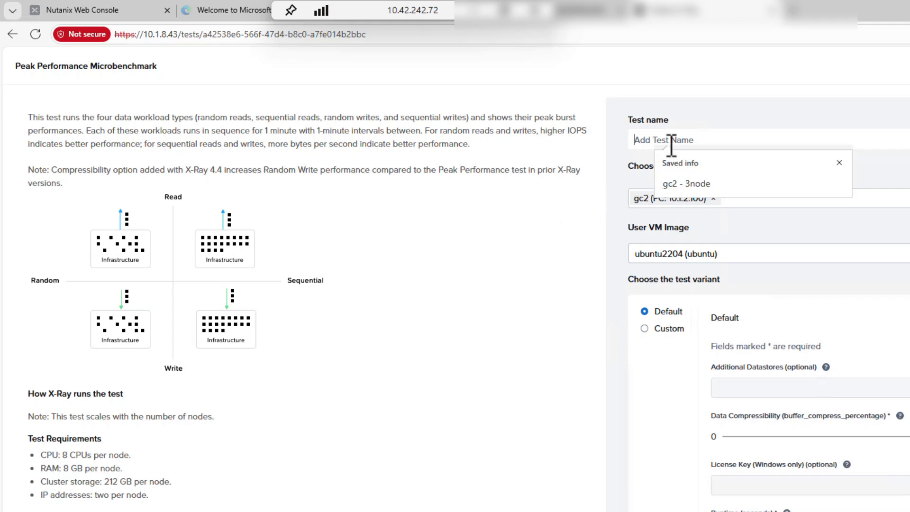
left_click(686, 184)
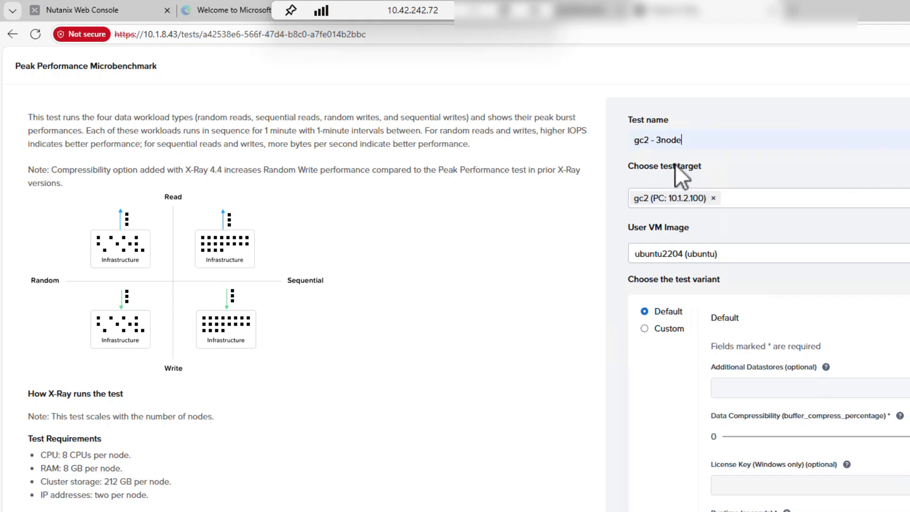
left_click(667, 141)
key("BackSpace")
type("4")
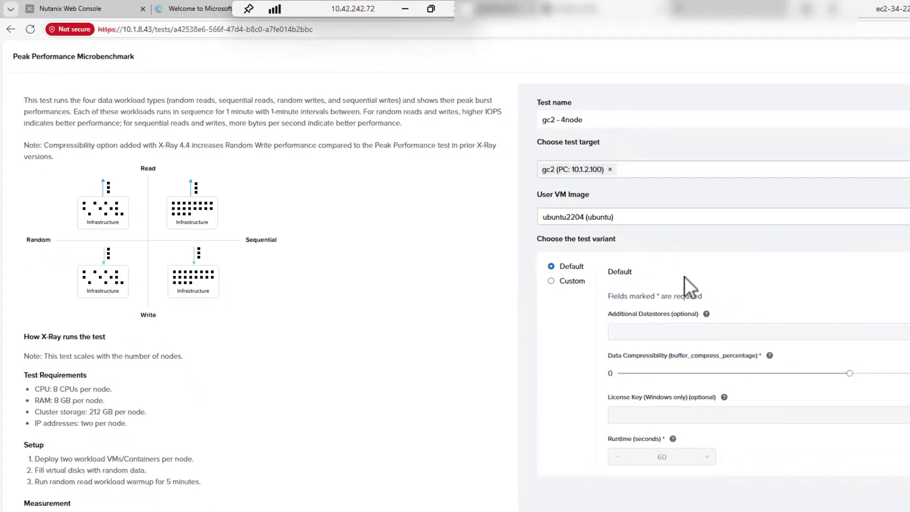
scroll(685, 277, "down", 2)
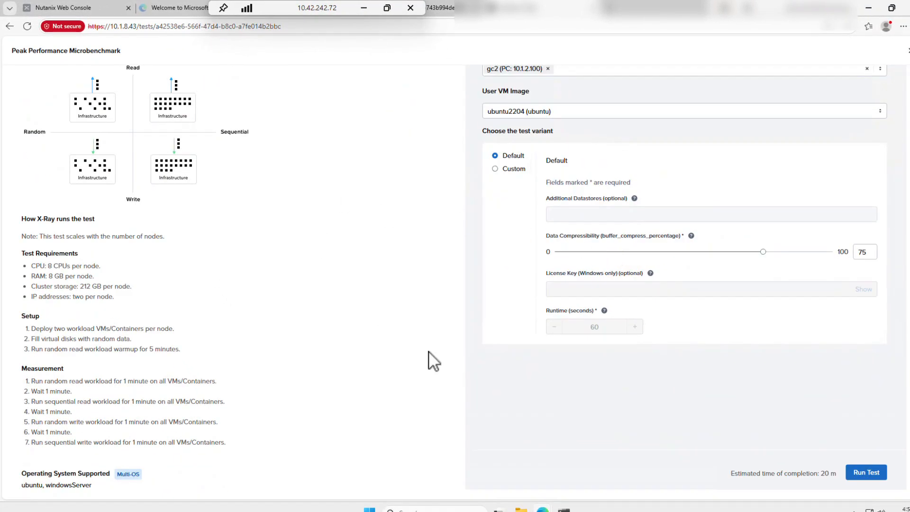
left_click(871, 472)
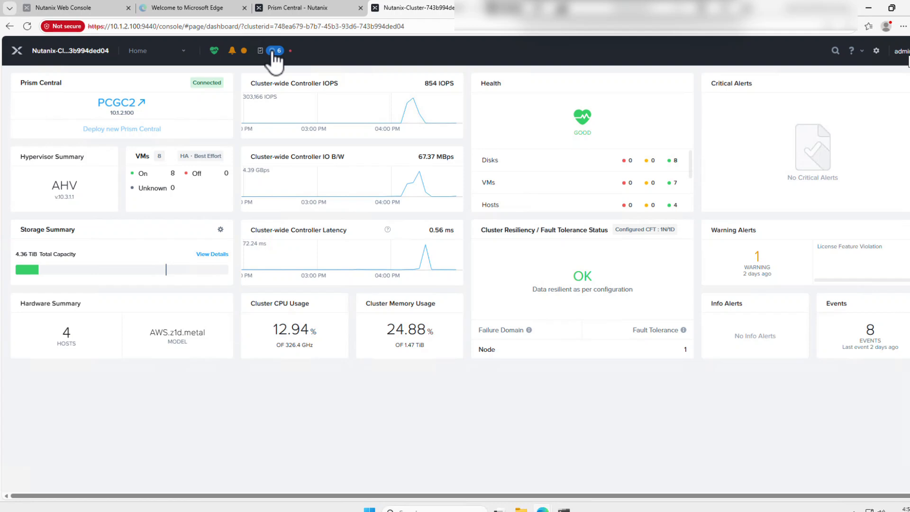
In the cluster's Prism Element console, view the virtual machines as a table.
left_click(175, 55)
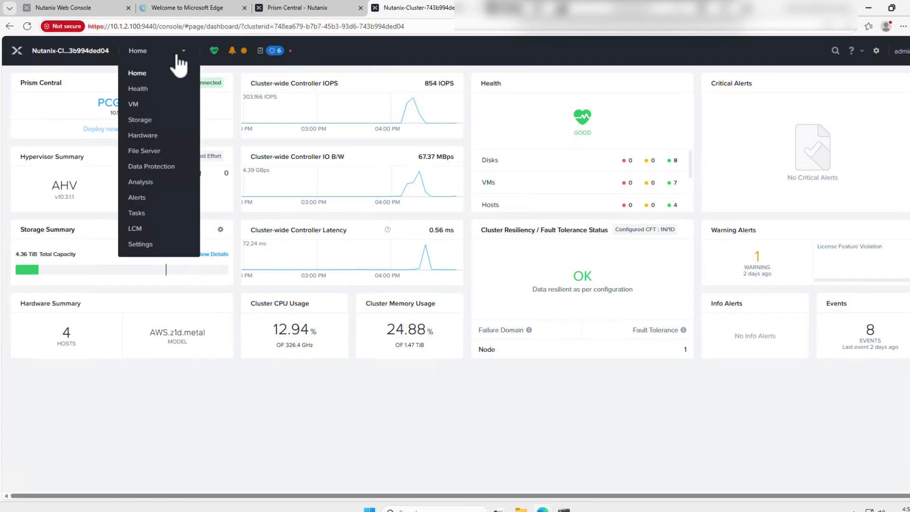
left_click(151, 104)
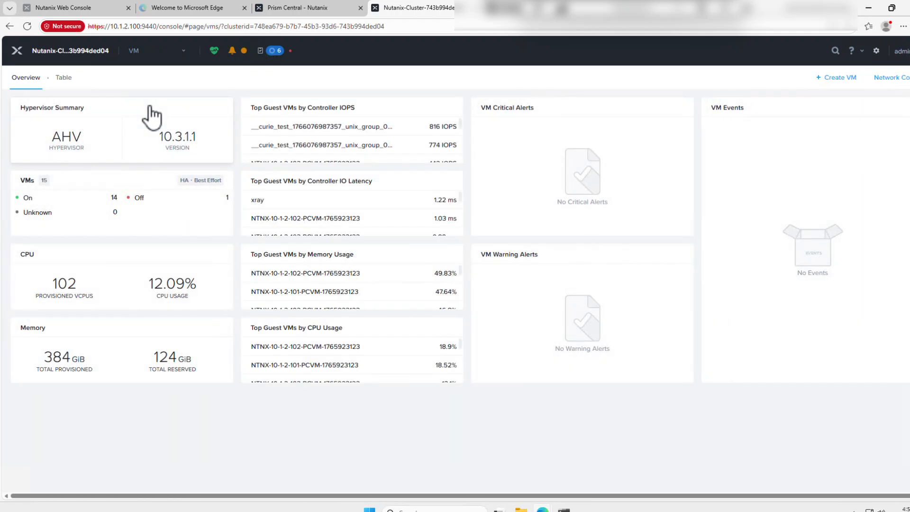
left_click(64, 78)
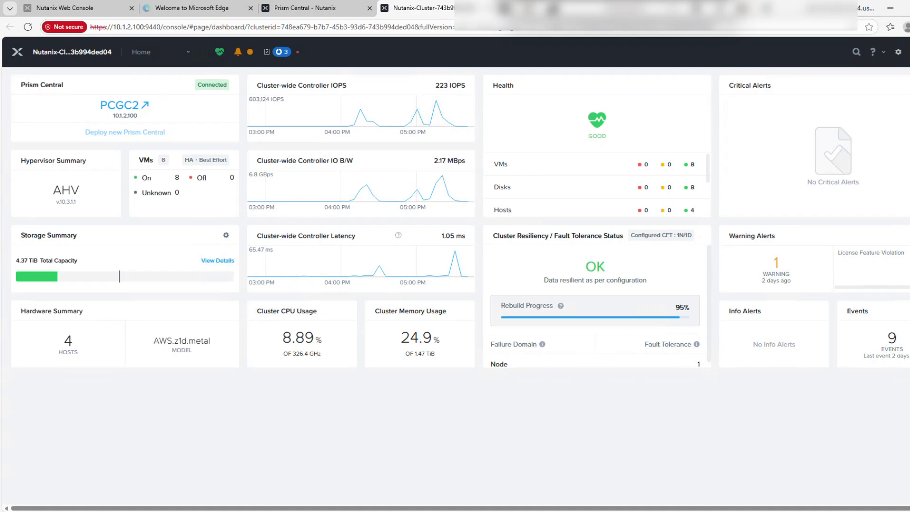
Check the recent tasks for the progress of removing node 10.1.1.120, refreshing the cluster dashboard and checking them again.
left_click(282, 53)
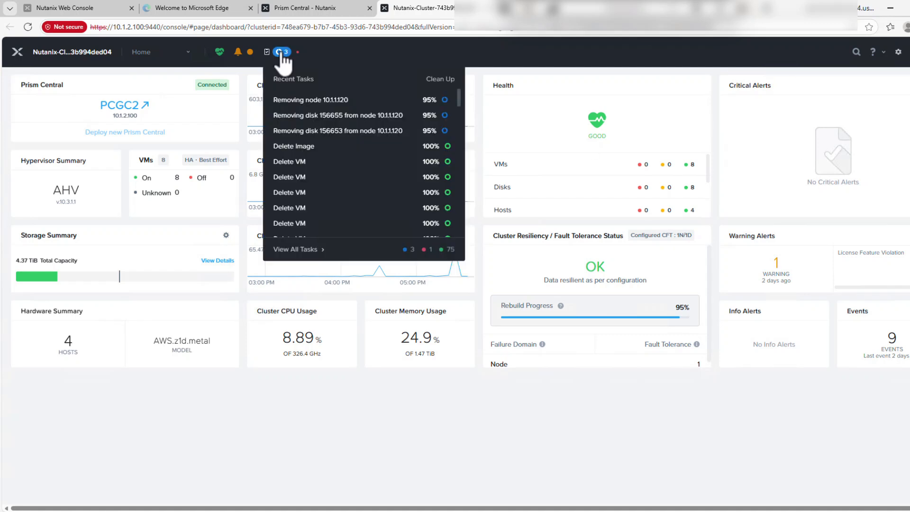
left_click(523, 86)
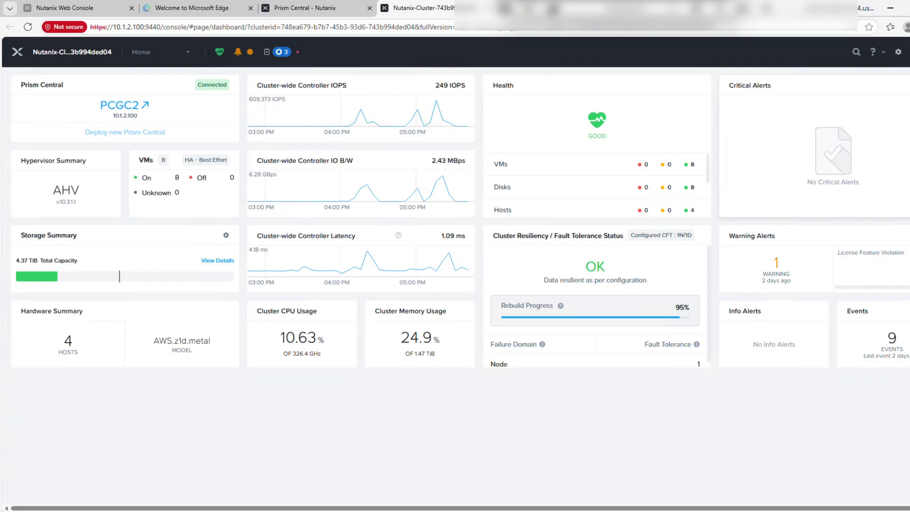
left_click(287, 53)
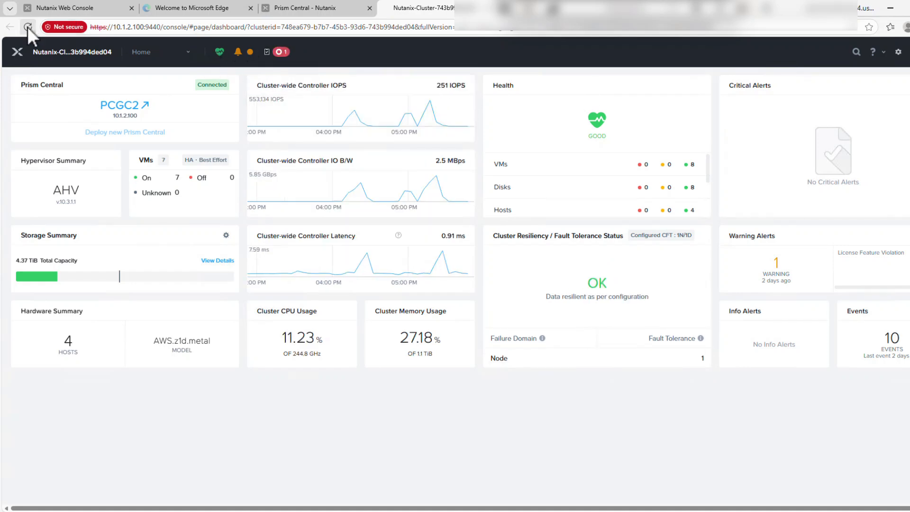
left_click(28, 26)
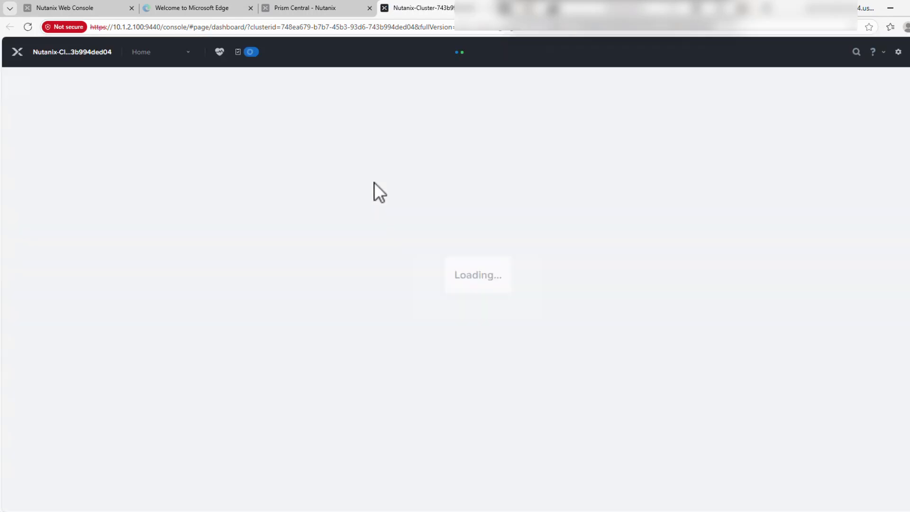
left_click(283, 52)
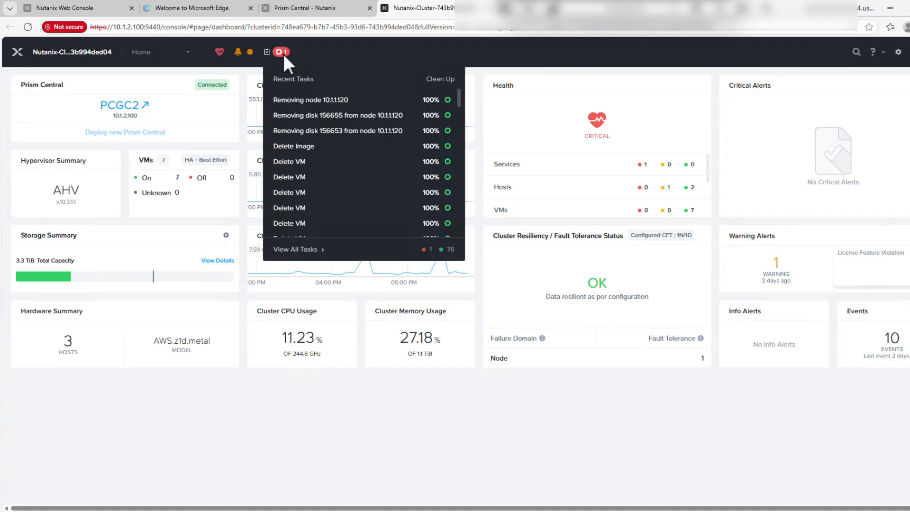
left_click(246, 70)
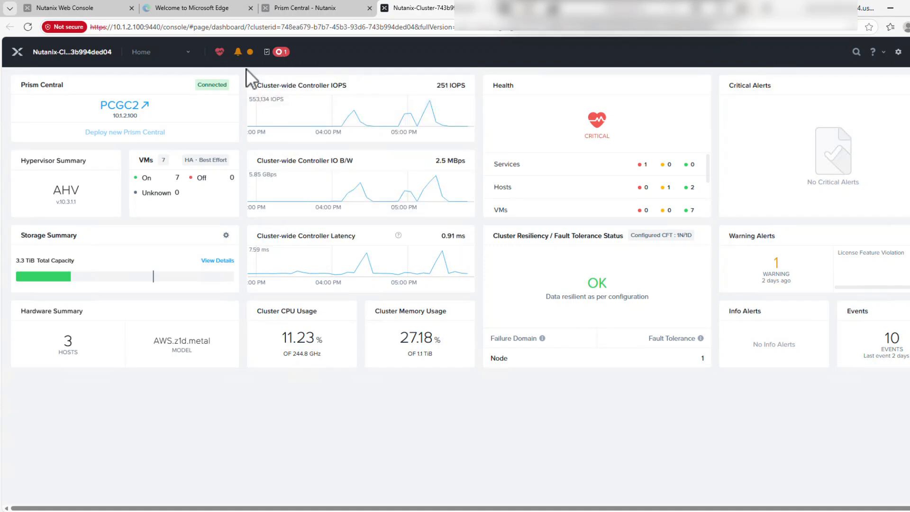